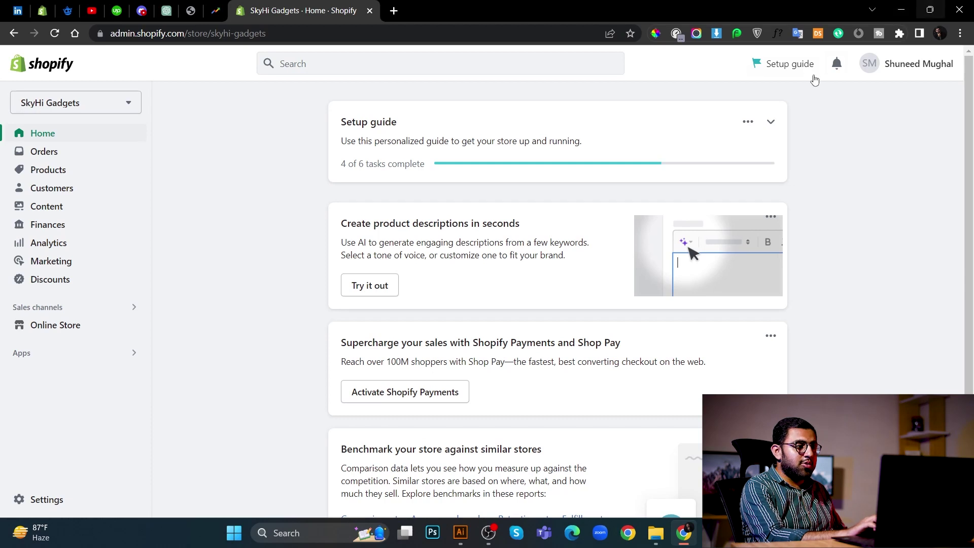
- Search the Shopify App Store for 'ecomsend' from the app and sales channel settings
left_click(123, 354)
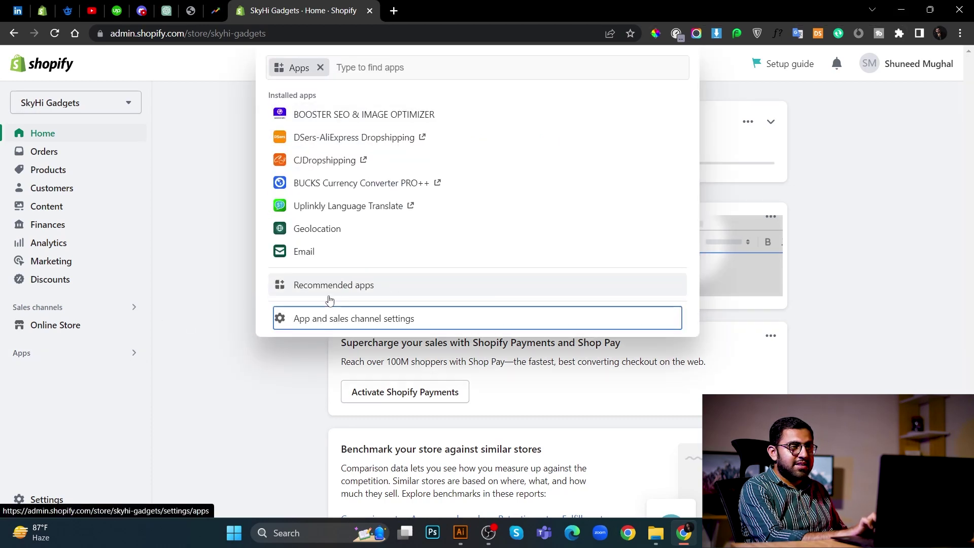
left_click(365, 326)
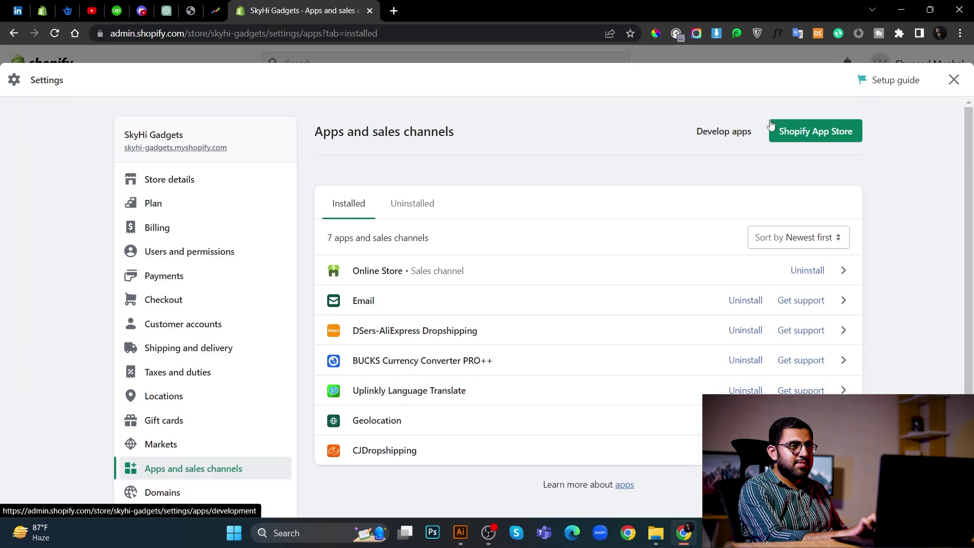
left_click(784, 132)
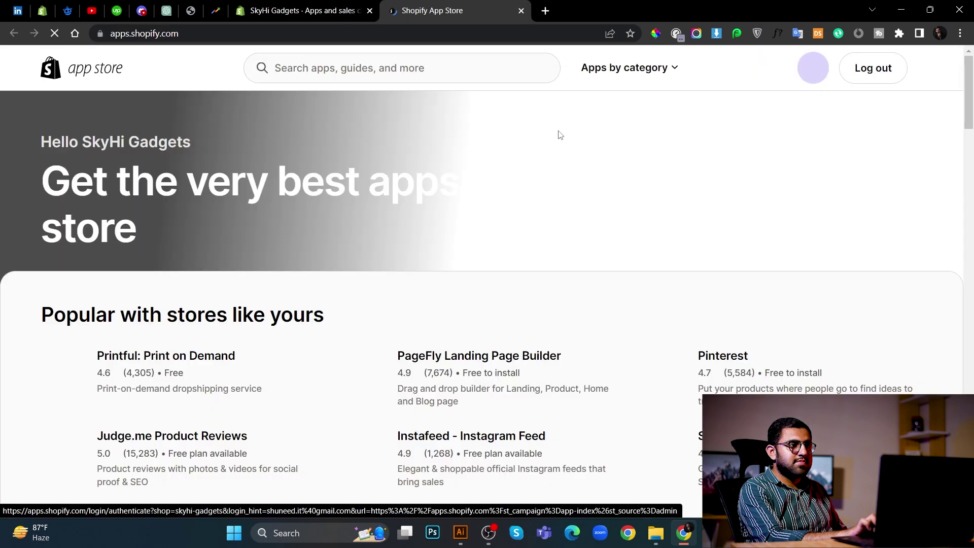
left_click(468, 67)
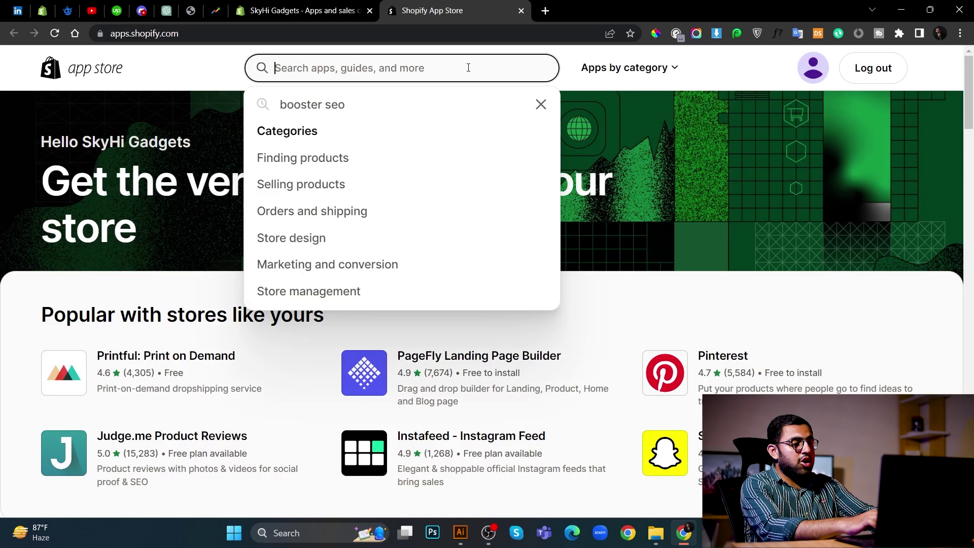
type("ecomsend")
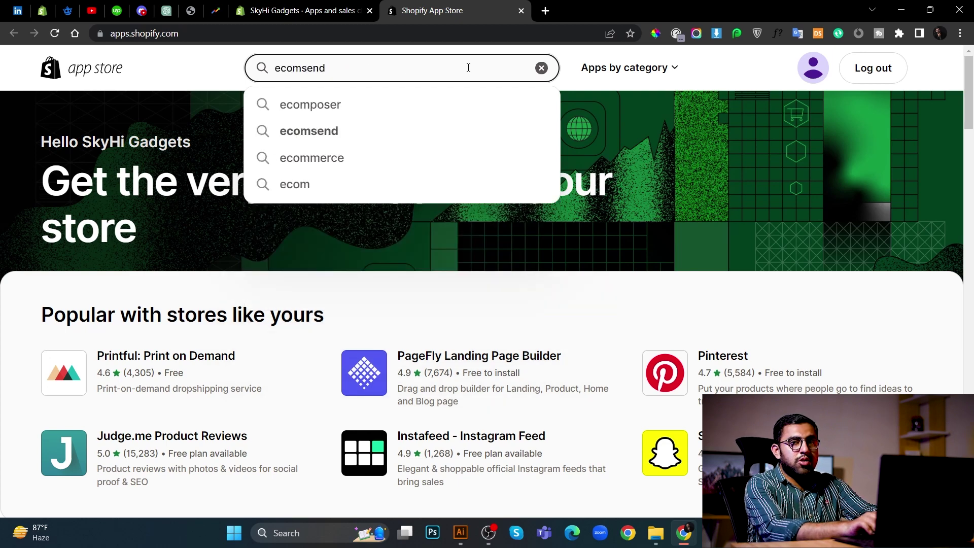
key("Return")
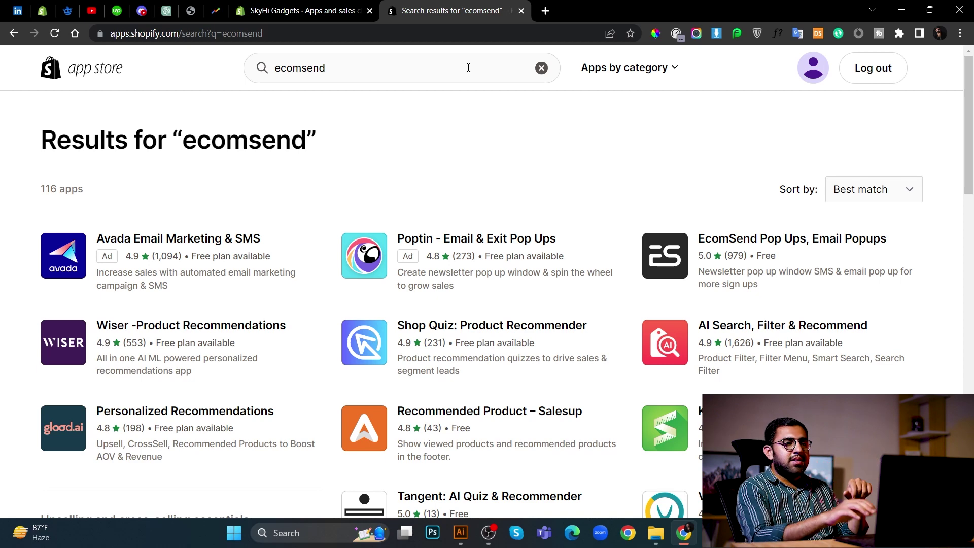
- Install the EcomSend Pop Ups, Email Popups app and enable its theme app embed
left_click(781, 243)
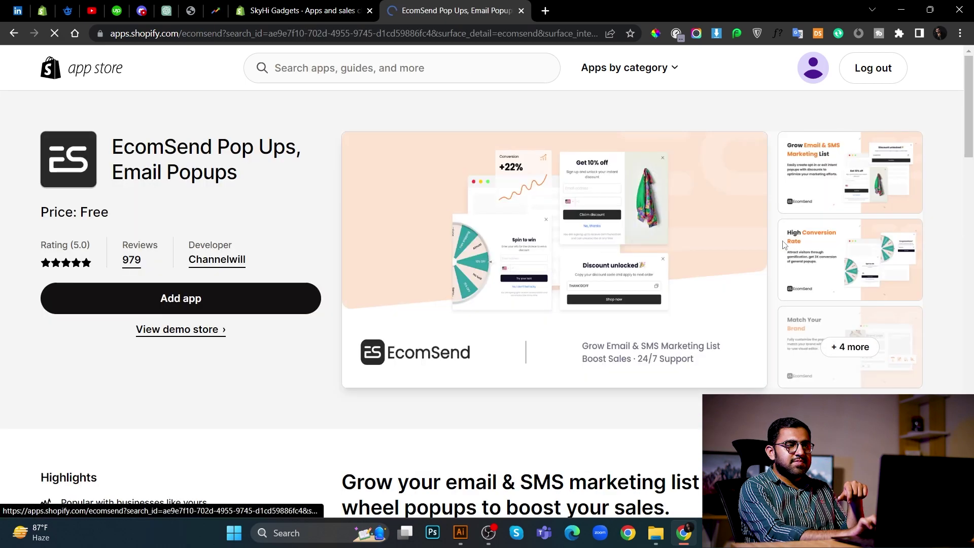
left_click(277, 293)
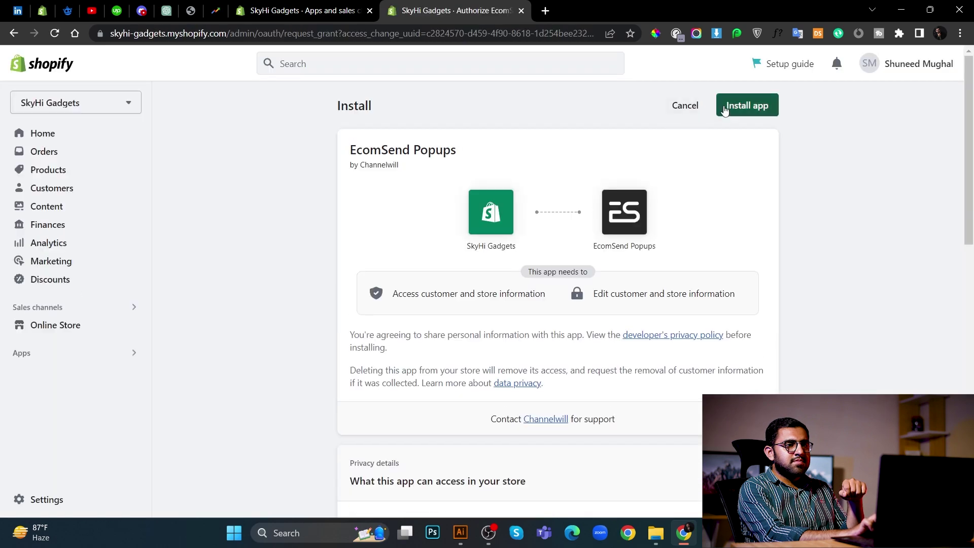
left_click(743, 105)
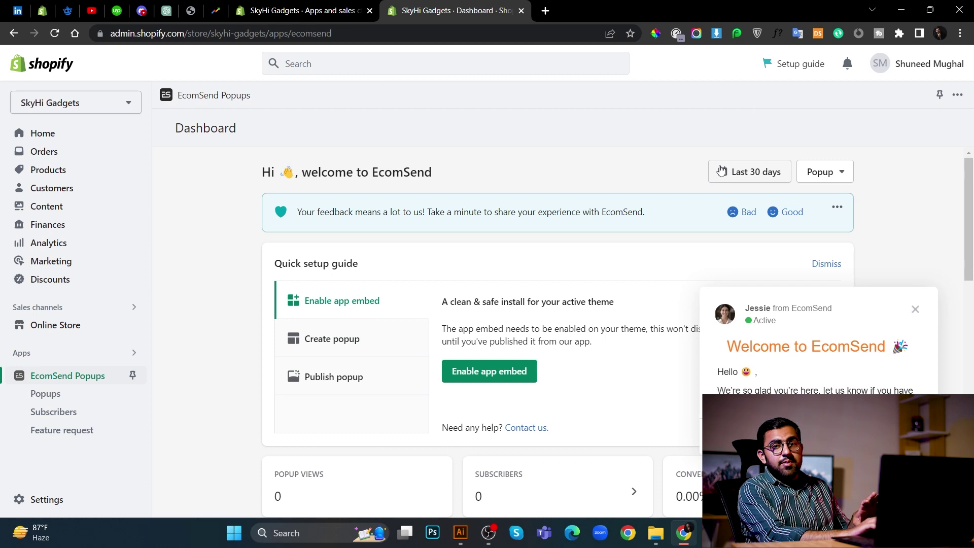
left_click(519, 380)
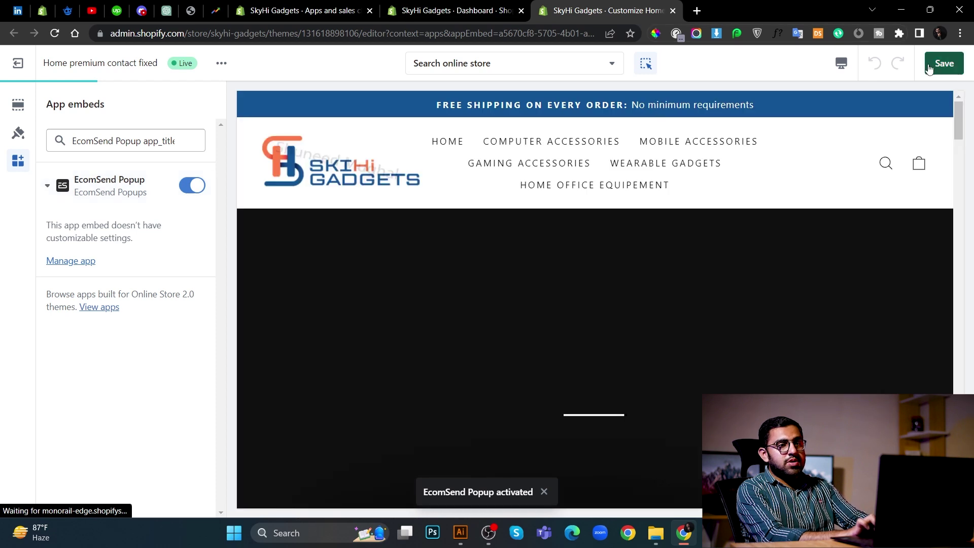
- Save the live theme with the EcomSend embed on and return to the EcomSend dashboard
left_click(928, 65)
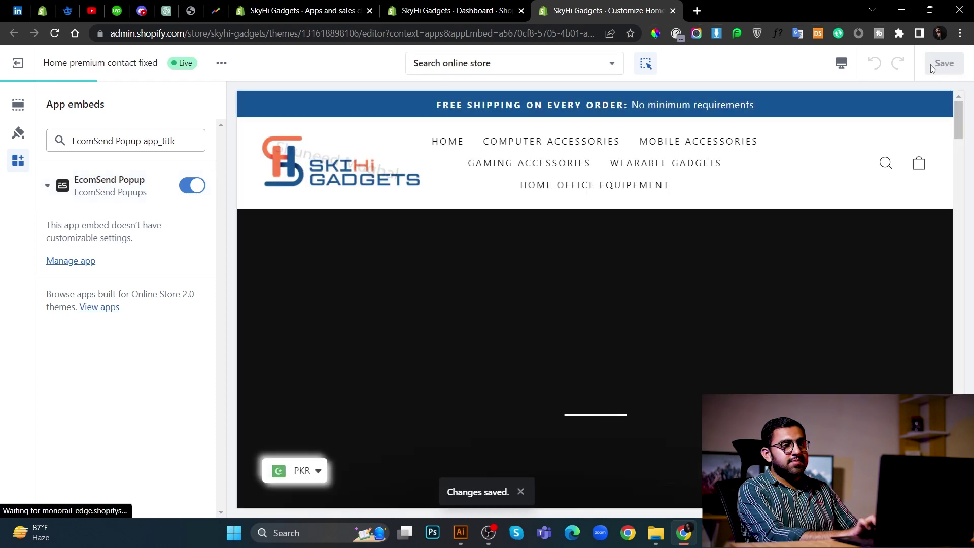
left_click(454, 11)
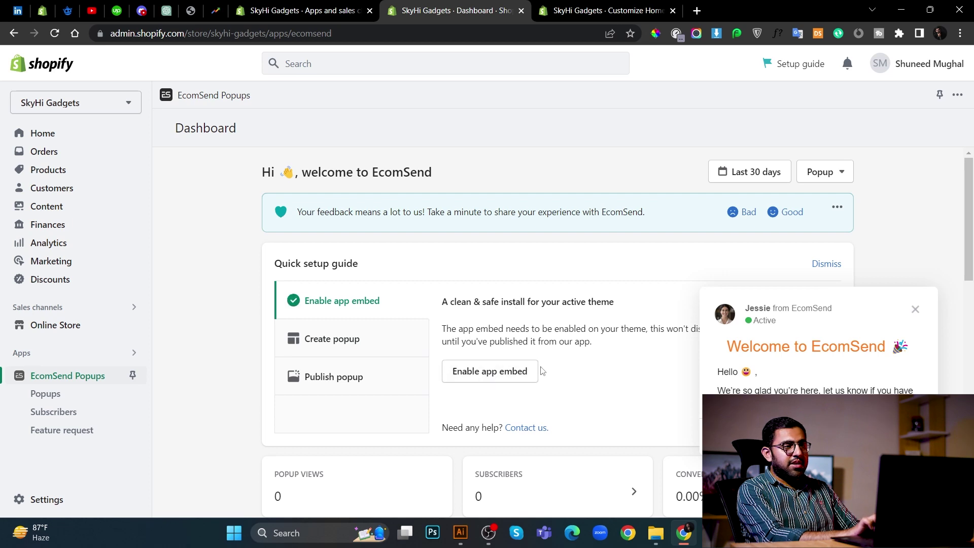
- Create a new popup from the Spin wheel template in the Create popup setup step
scroll(541, 370, "down", 3)
scroll(507, 340, "up", 1)
left_click(365, 251)
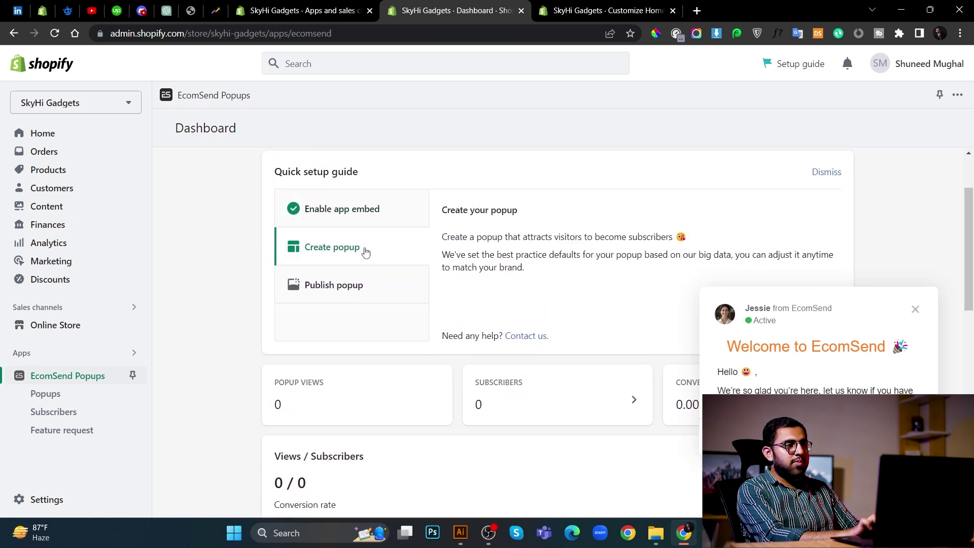
scroll(481, 252, "down", 1)
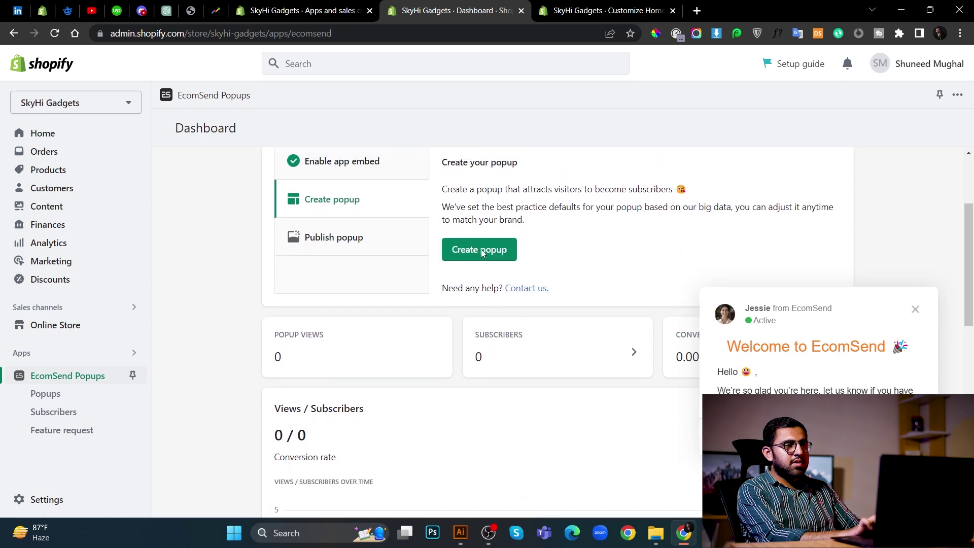
left_click(480, 249)
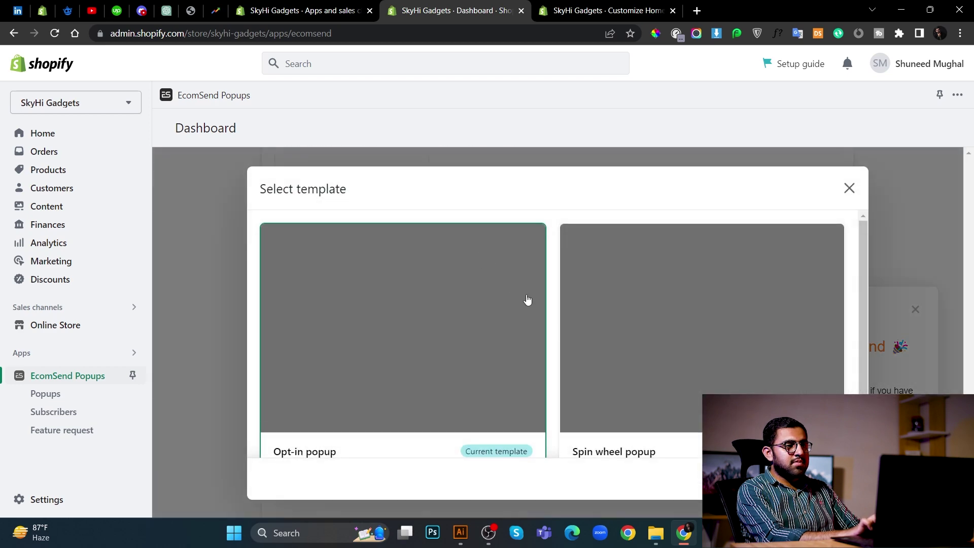
scroll(561, 335, "down", 1)
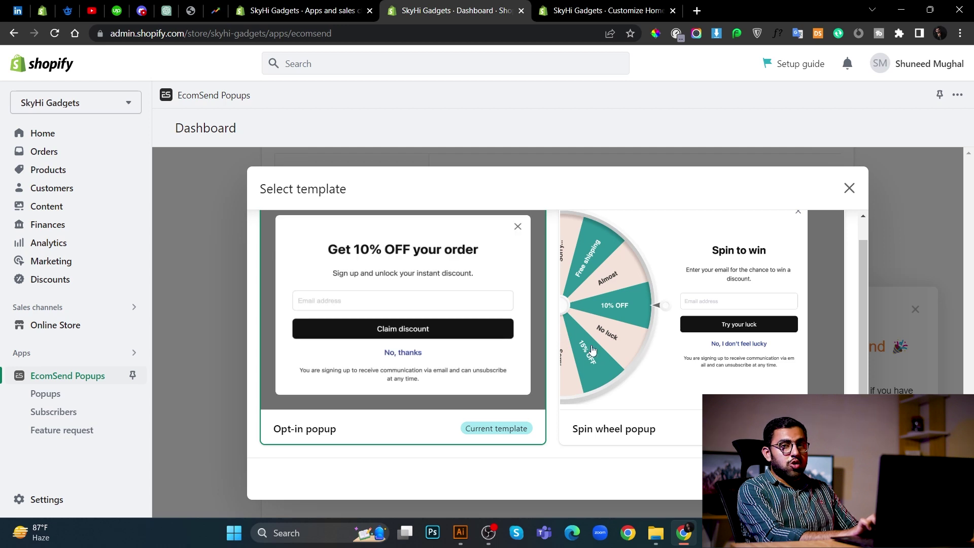
left_click(747, 333)
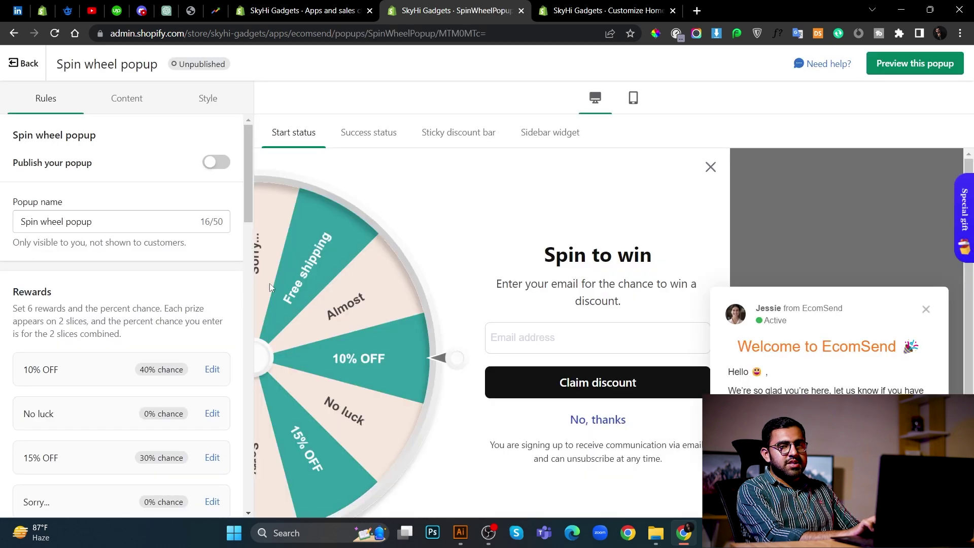
- Relabel the first reward from 10% OFF to 5% OFF
scroll(190, 330, "down", 1)
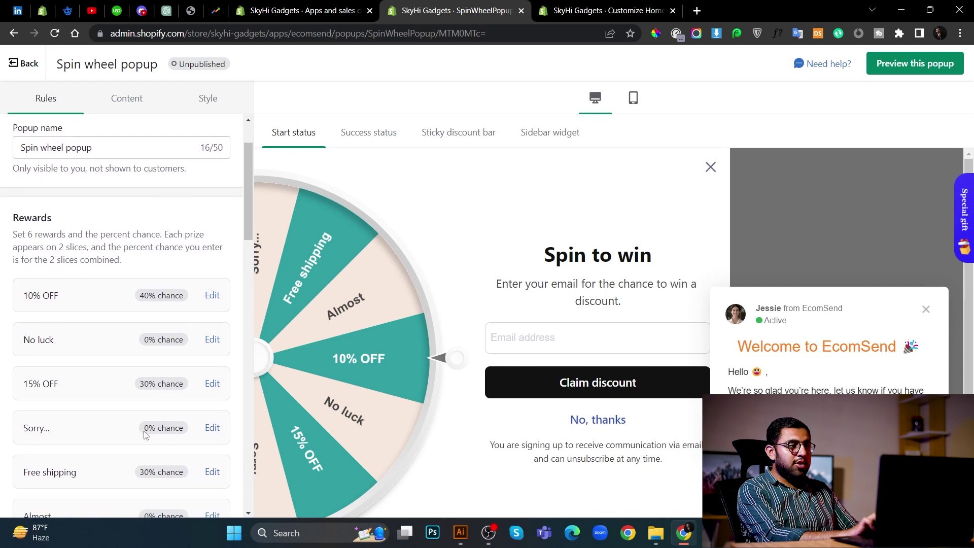
scroll(147, 435, "down", 2)
scroll(145, 434, "up", 1)
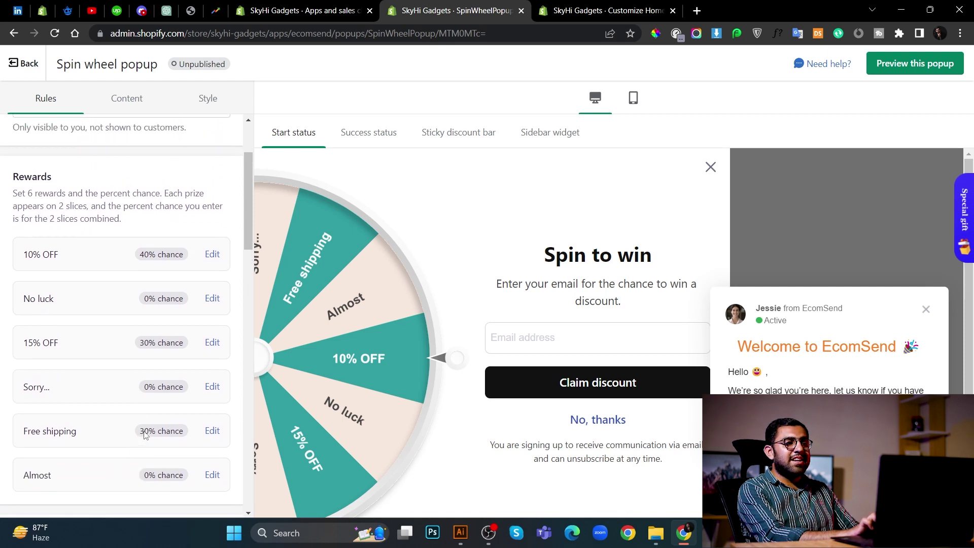
left_click(212, 254)
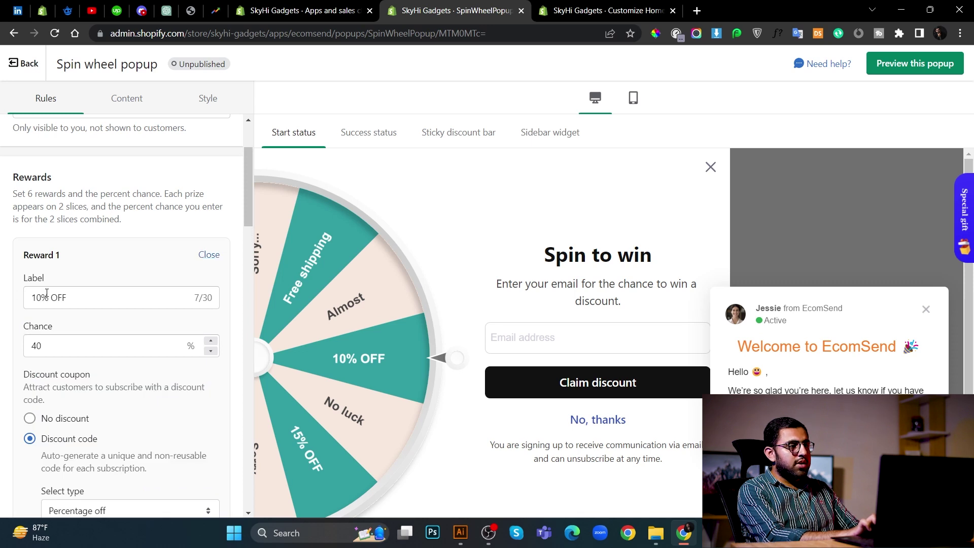
left_click_drag(41, 294, 21, 297)
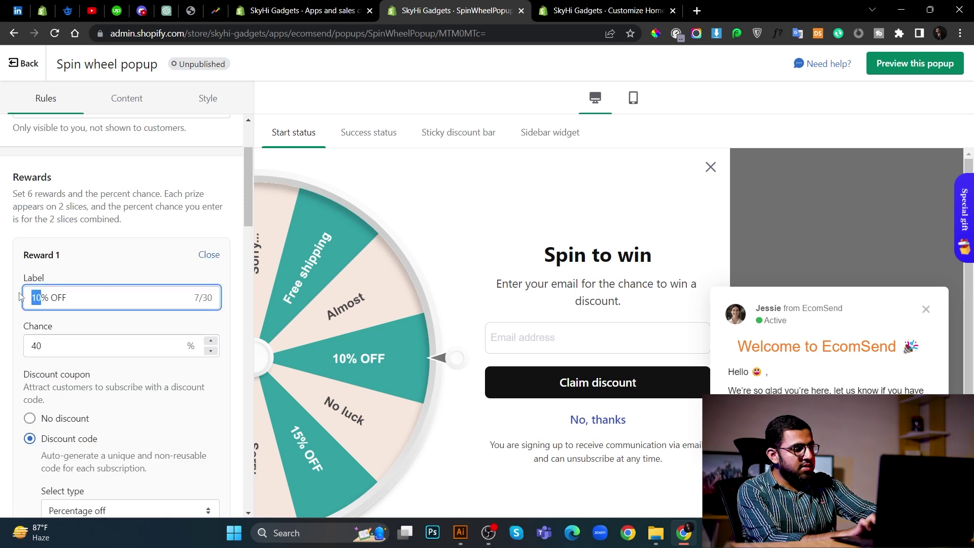
type("5")
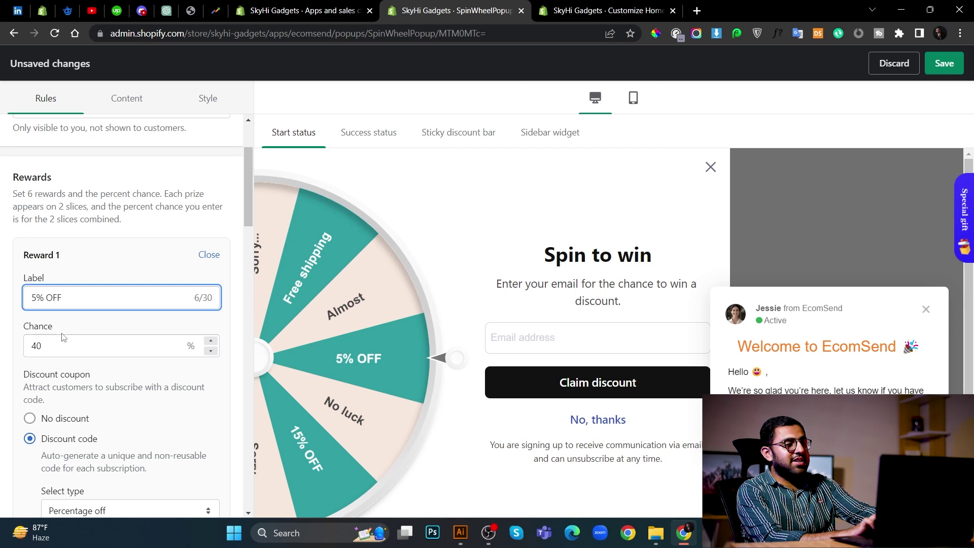
- Set the first reward's discount value to 5 percent
scroll(63, 337, "down", 1)
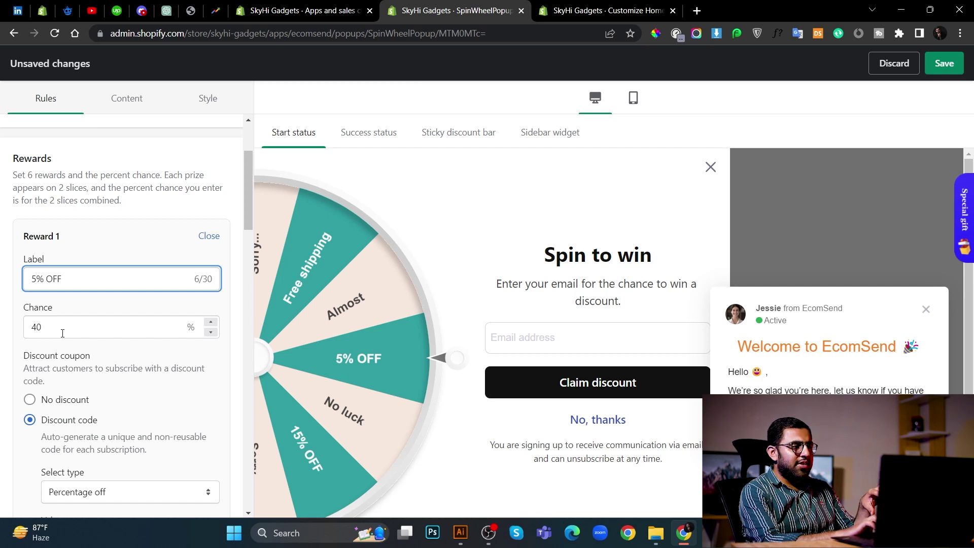
scroll(62, 333, "down", 3)
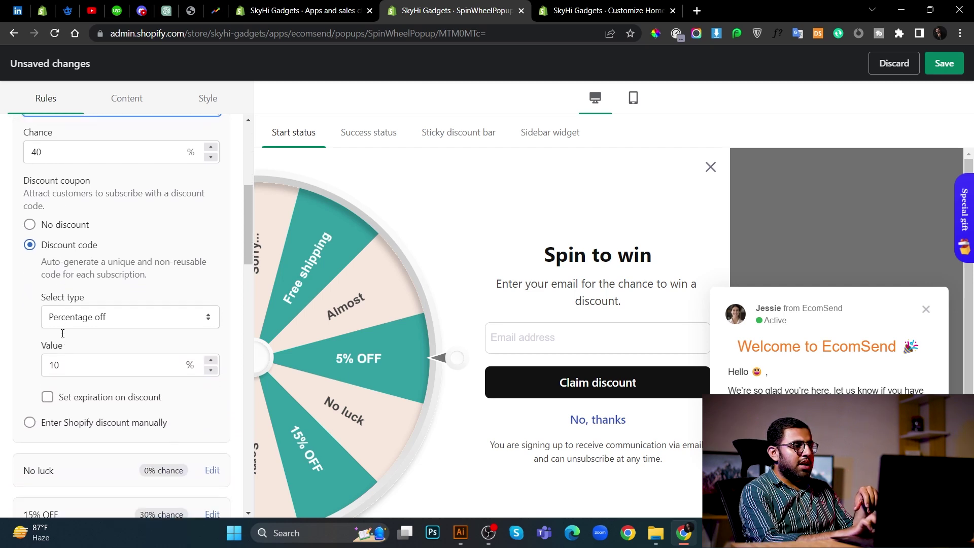
left_click_drag(66, 357, 42, 365)
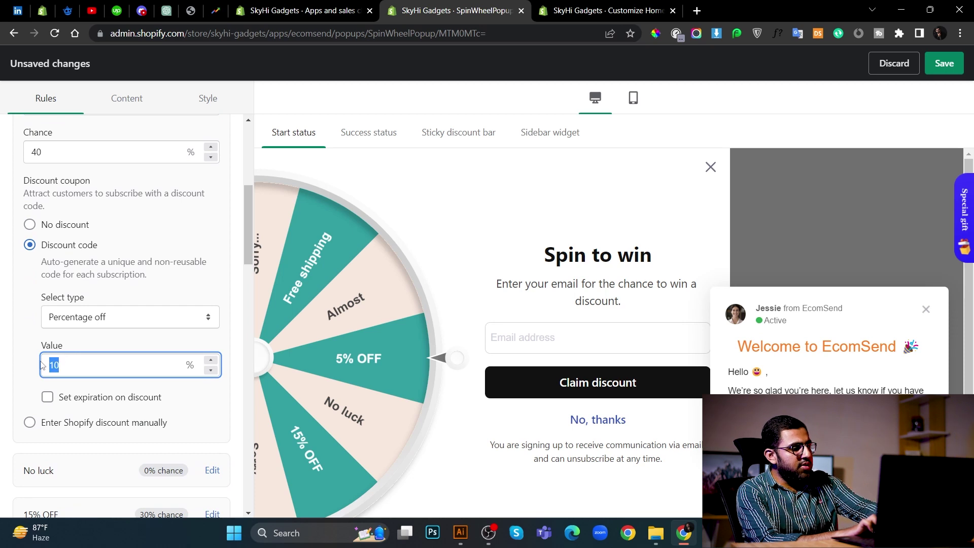
type("5")
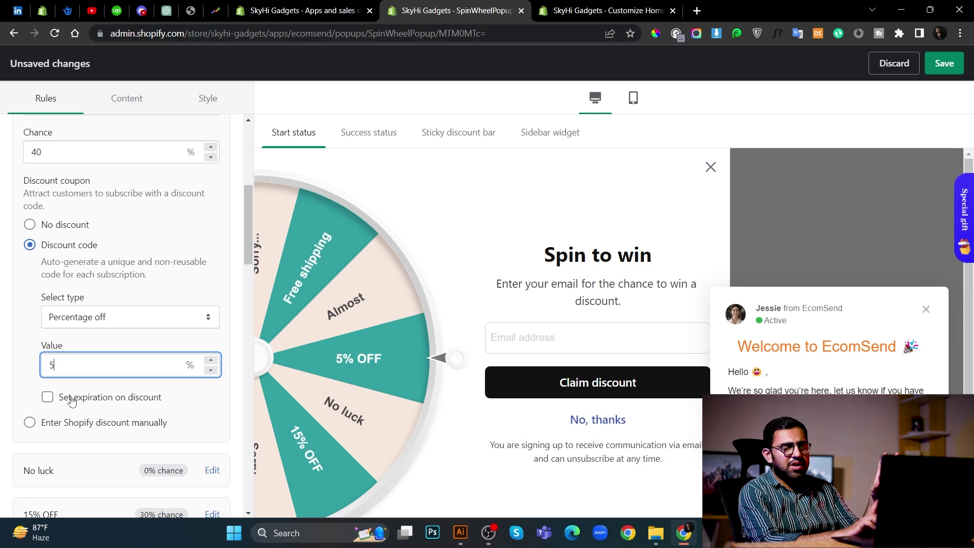
scroll(99, 397, "up", 5)
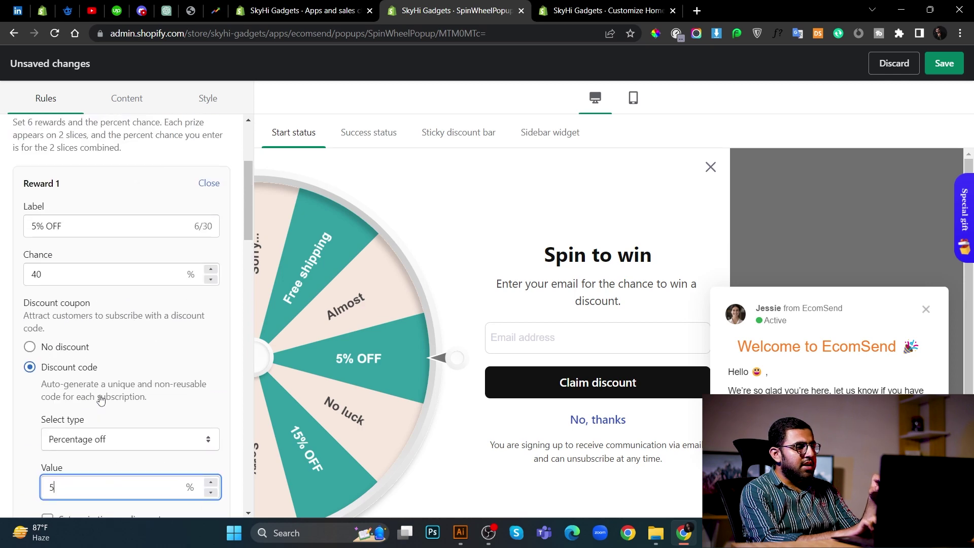
scroll(144, 250, "down", 8)
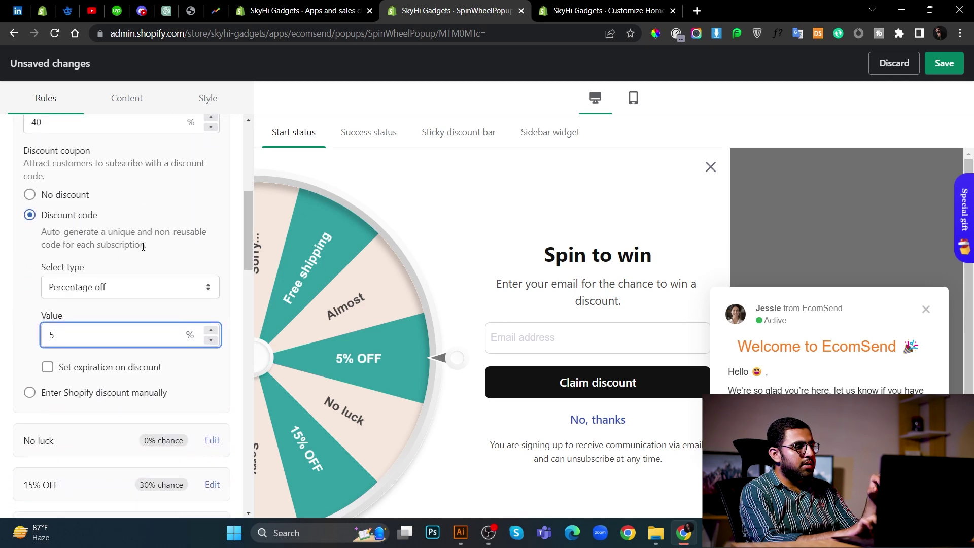
scroll(144, 250, "up", 5)
- Collapse the 5% OFF reward and leave the sticky discount bar set to Don't show
left_click(210, 316)
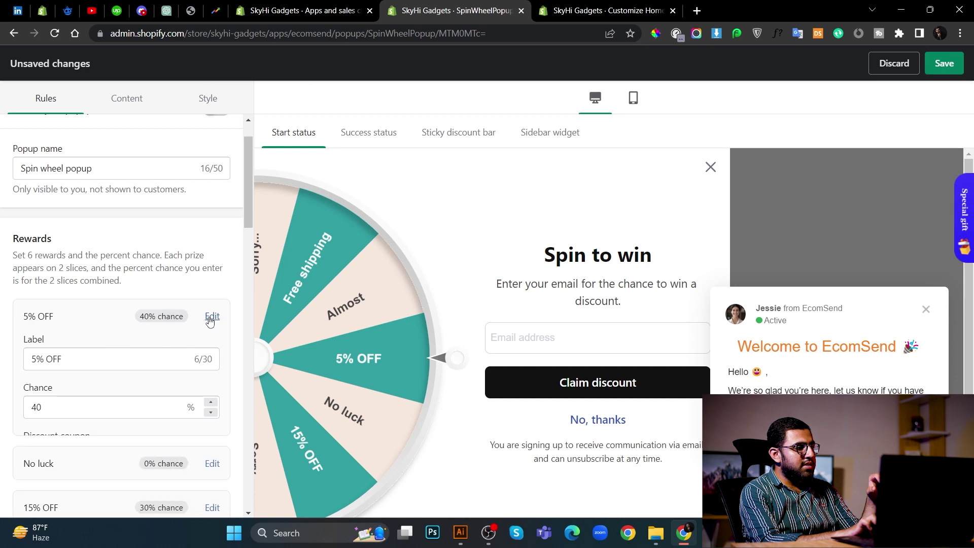
scroll(70, 324, "down", 4)
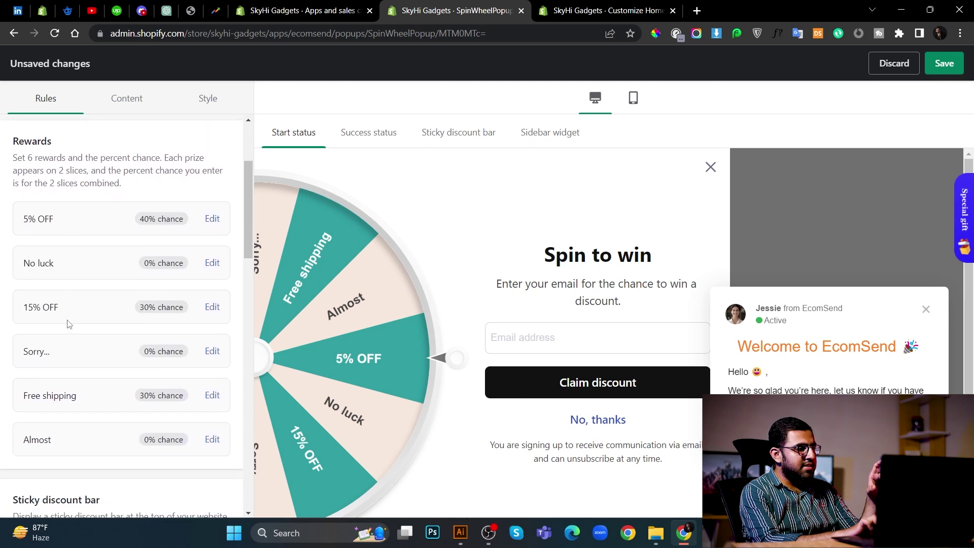
scroll(69, 324, "down", 3)
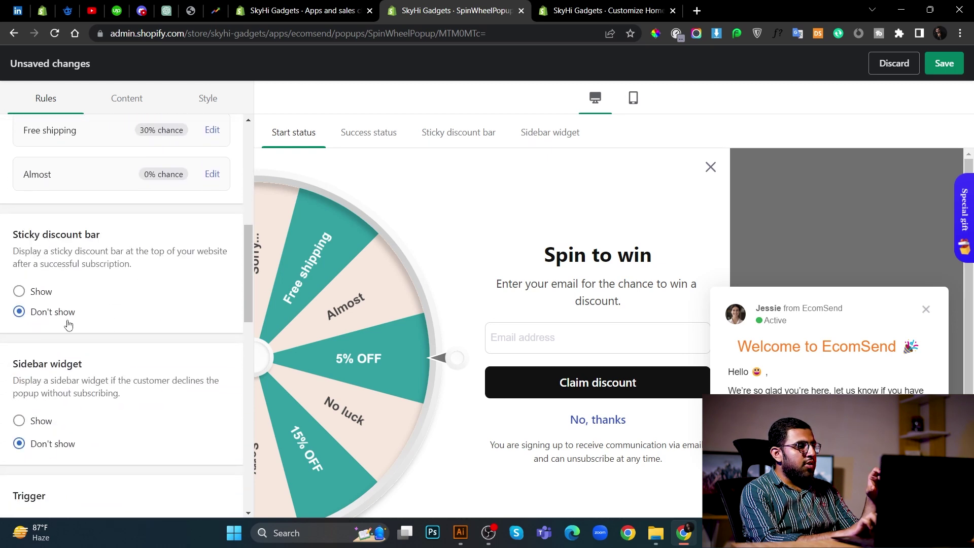
left_click(45, 297)
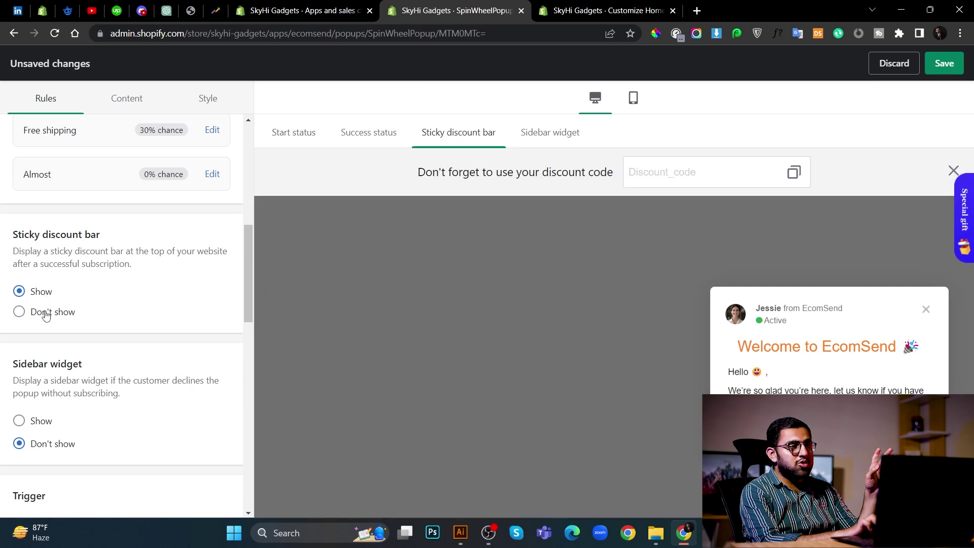
left_click(45, 315)
- Show the Spin to win sidebar widget positioned on the Left
scroll(46, 315, "down", 3)
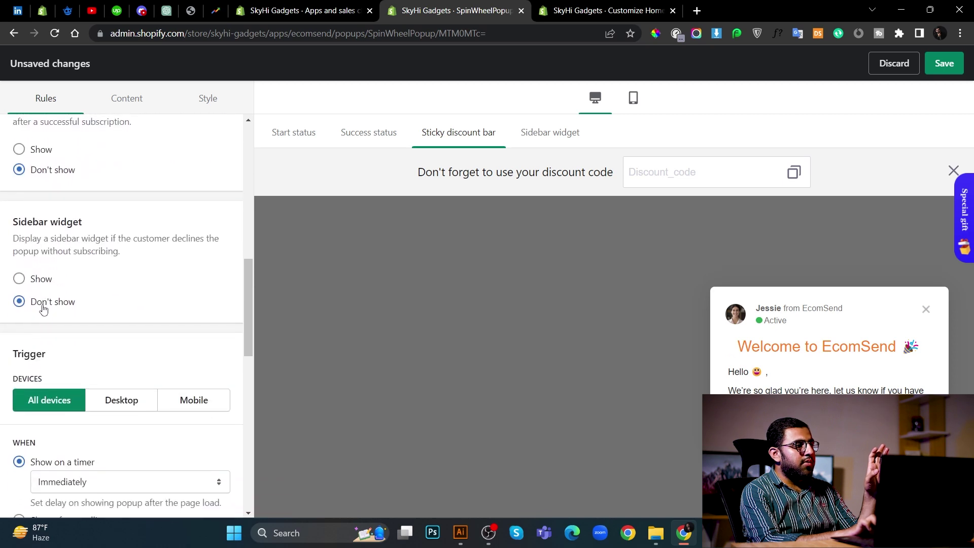
left_click(39, 280)
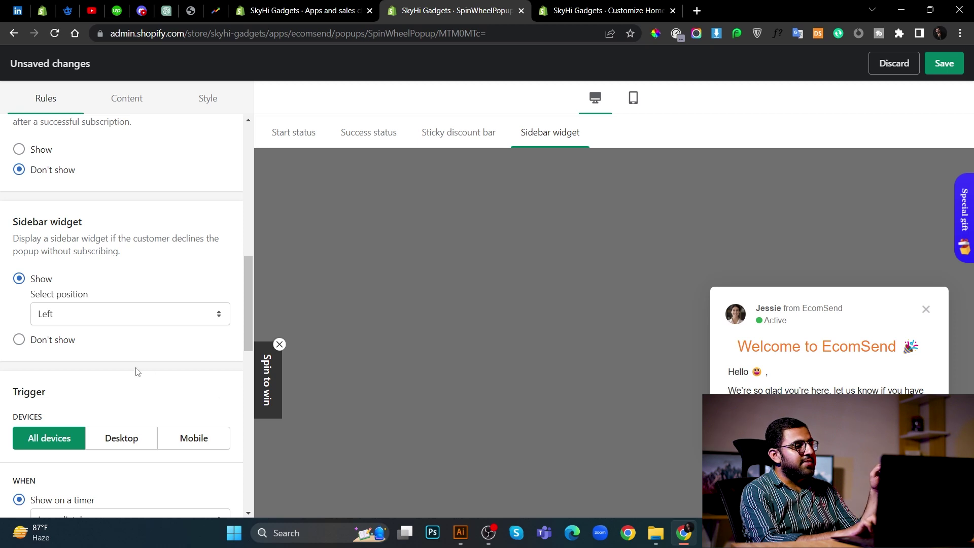
scroll(137, 372, "down", 1)
left_click(132, 283)
left_click(135, 284)
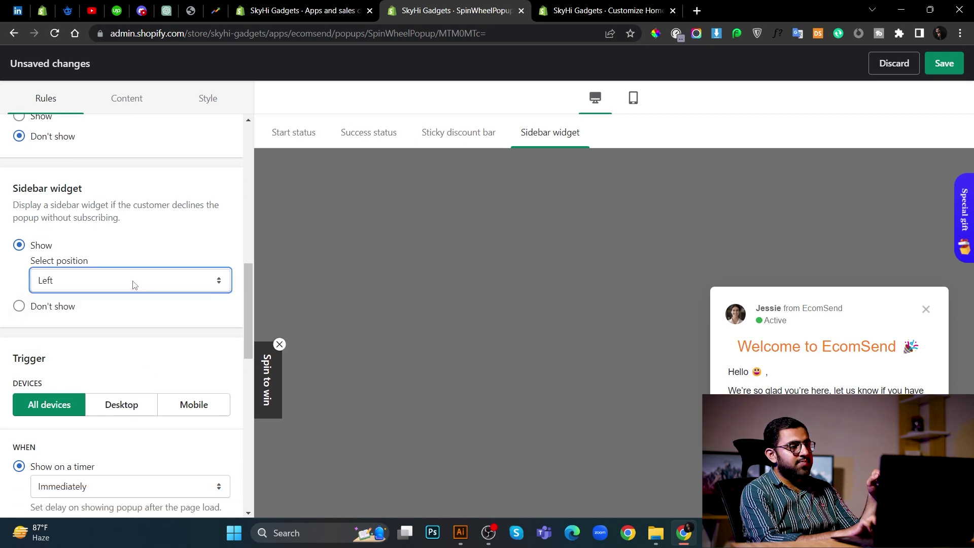
scroll(134, 284, "down", 2)
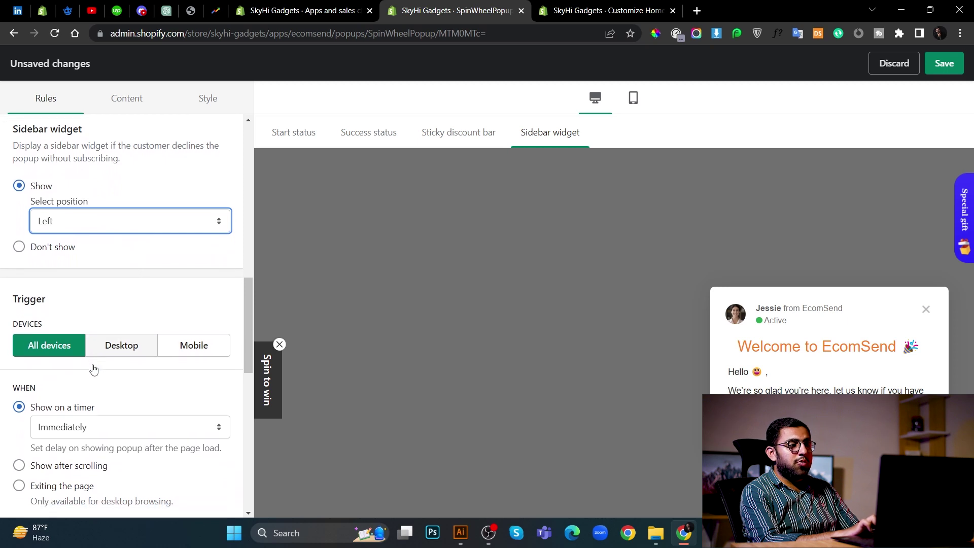
scroll(94, 370, "down", 1)
scroll(94, 369, "down", 1)
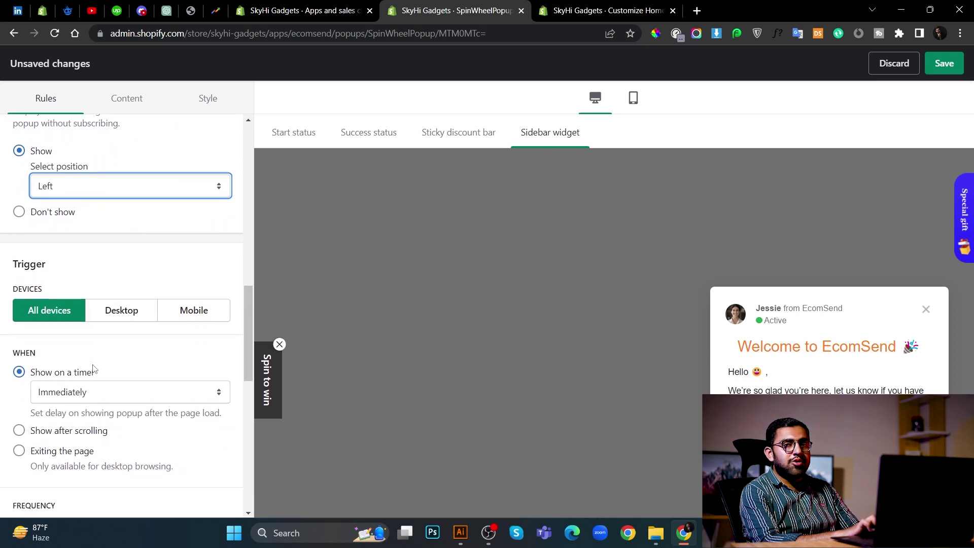
scroll(95, 366, "down", 3)
scroll(76, 307, "down", 2)
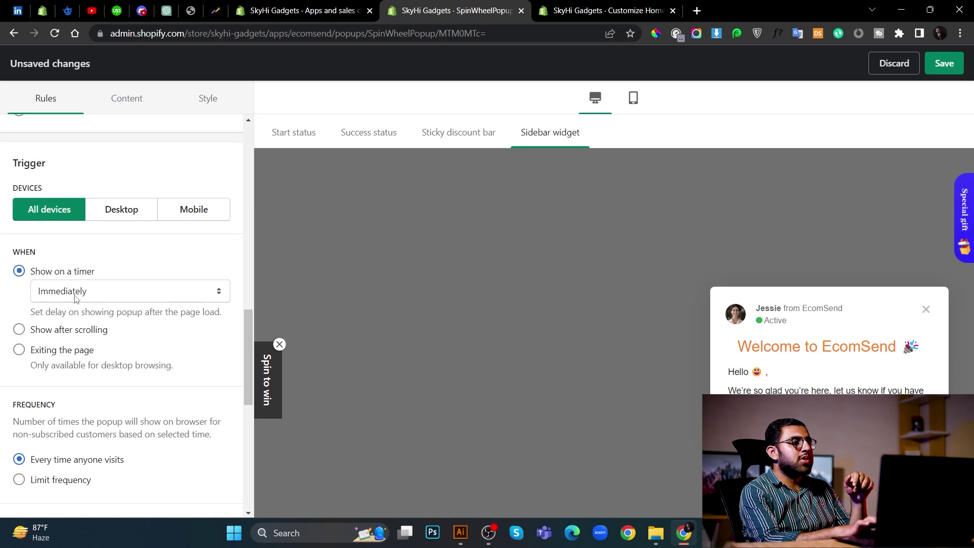
left_click(75, 297)
- Set the timer to After 10 seconds and limit popup frequency to 2 per Day
left_click(75, 344)
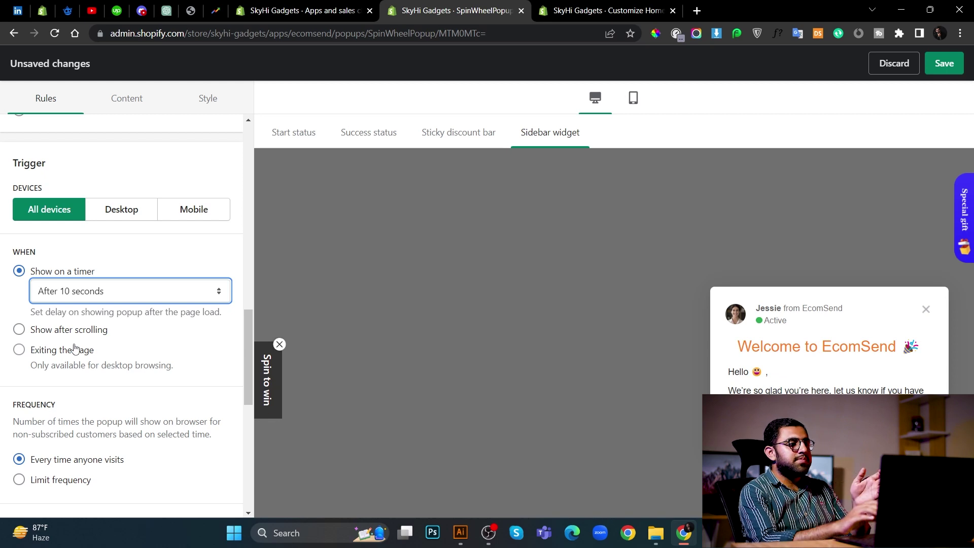
scroll(75, 349, "down", 4)
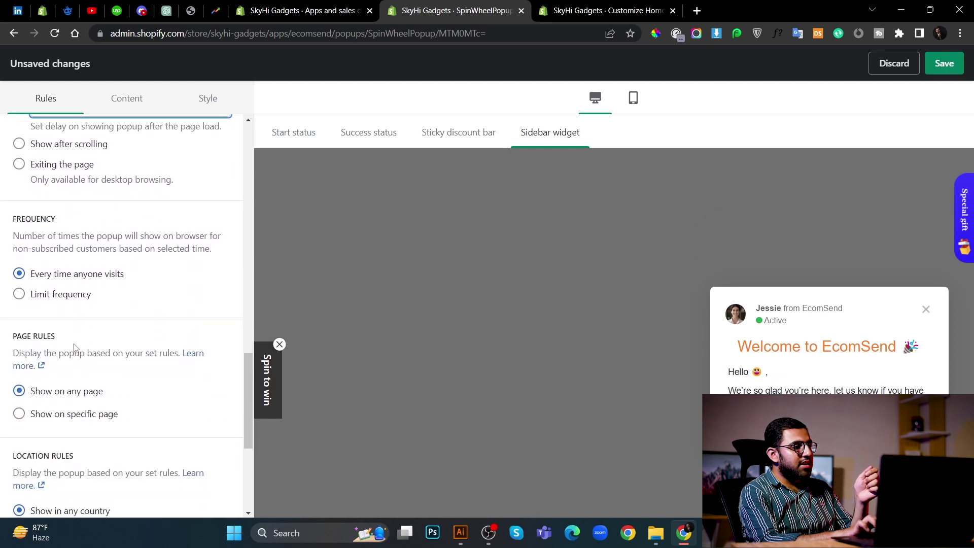
left_click(81, 294)
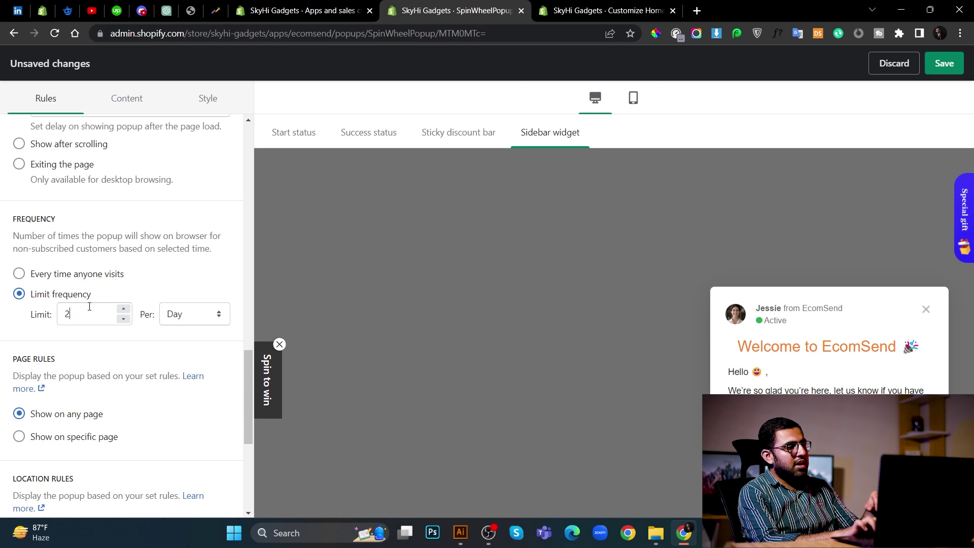
double_click(90, 306)
type("1")
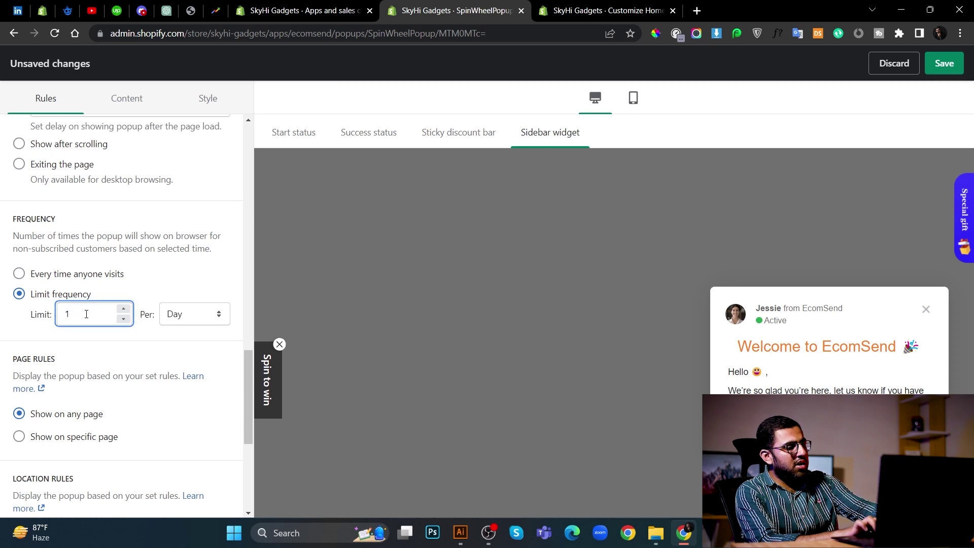
key("ctrl+a")
type("2")
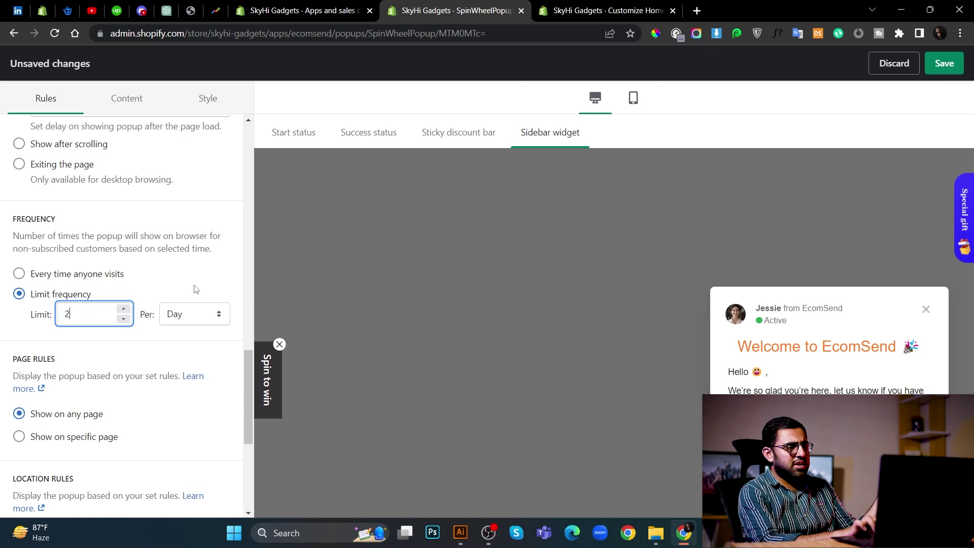
scroll(141, 374, "down", 2)
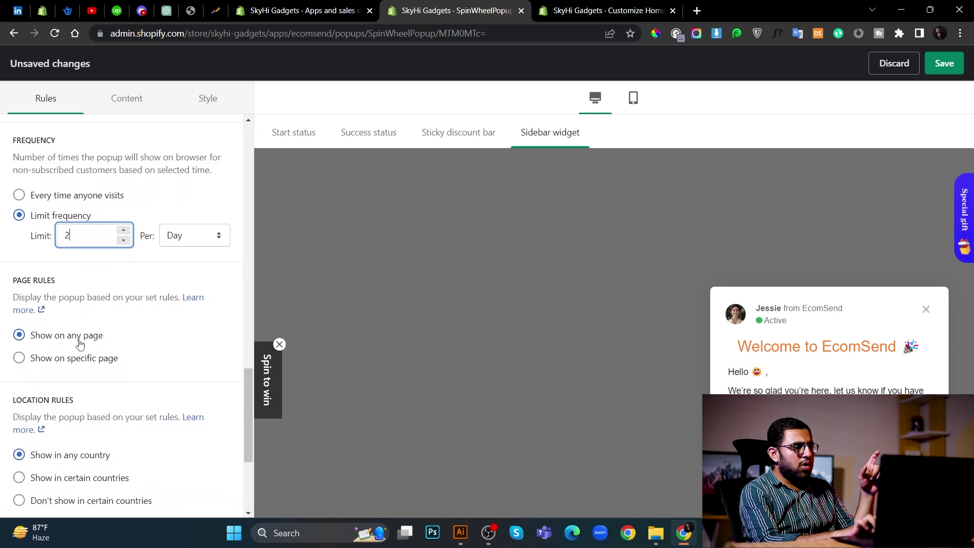
scroll(80, 344, "down", 3)
scroll(80, 344, "down", 2)
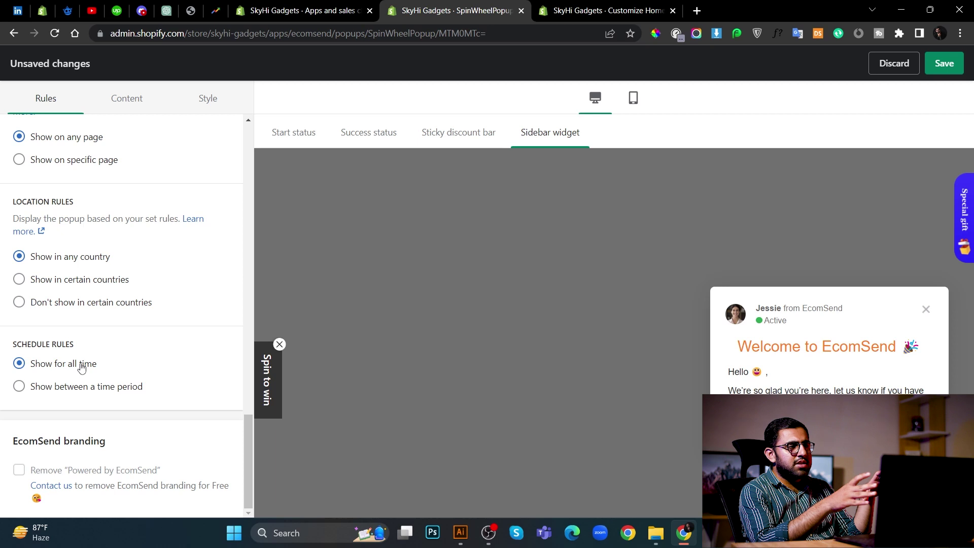
left_click(140, 100)
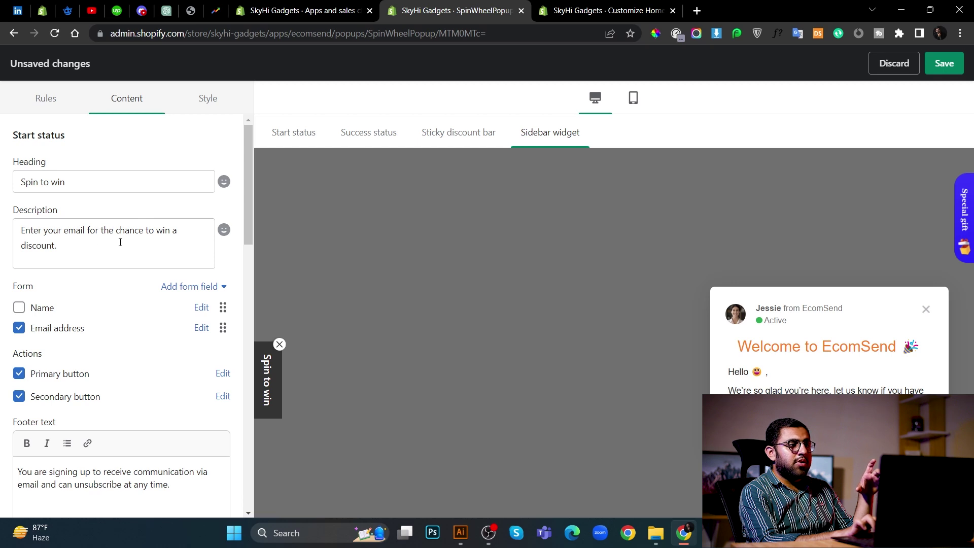
- Check the No, thanks secondary button settings in the Content tab
scroll(120, 241, "down", 2)
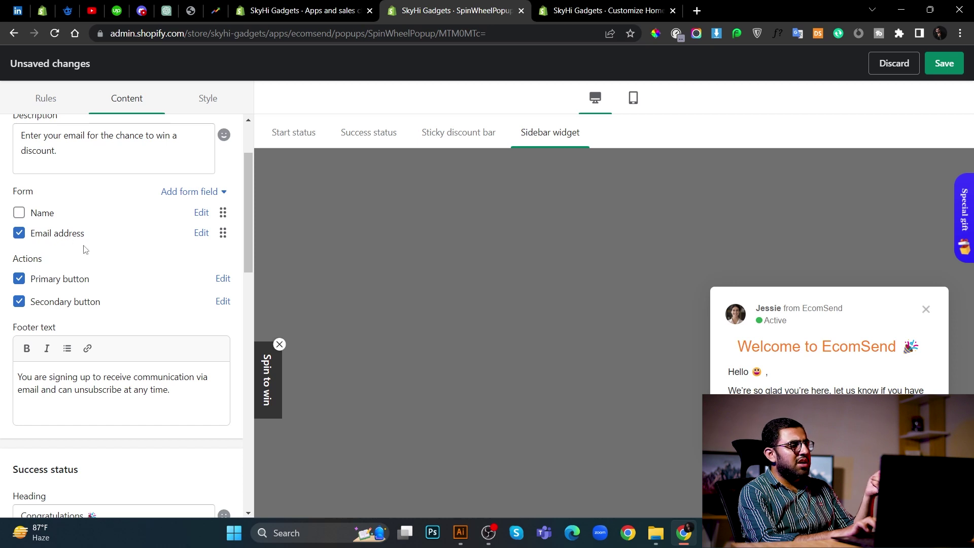
scroll(75, 300, "down", 1)
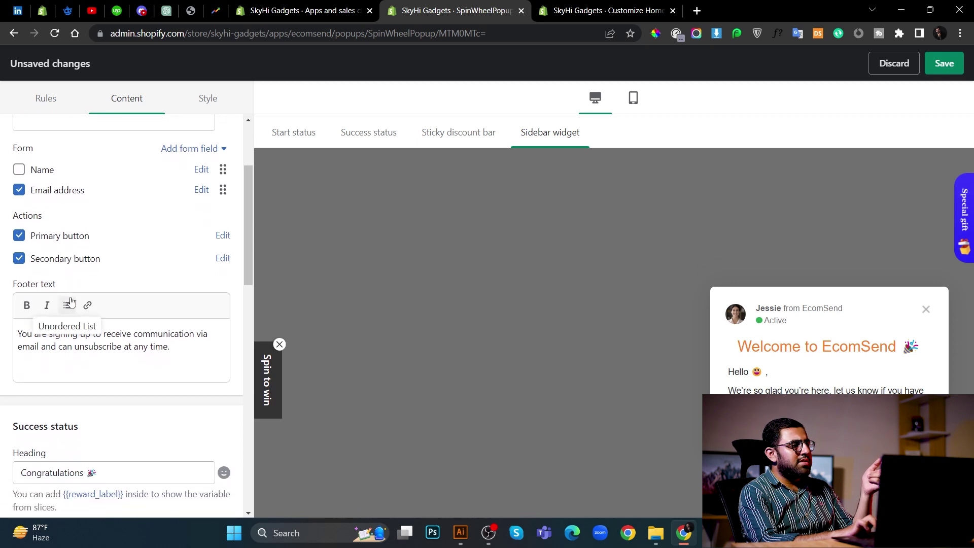
scroll(71, 301, "down", 1)
left_click(220, 202)
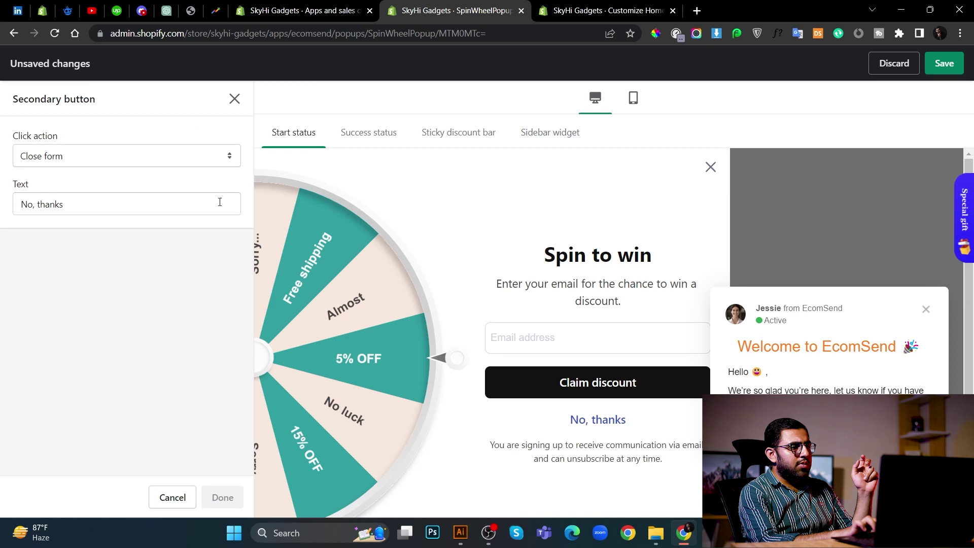
left_click(234, 99)
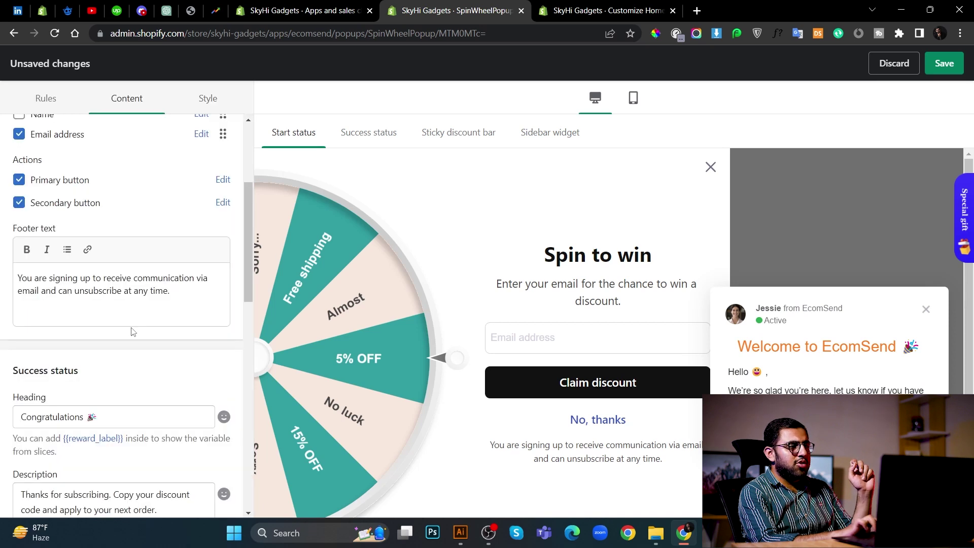
- Preview the Success status screen with its Congratulations heading and discount code message
scroll(133, 331, "down", 1)
scroll(132, 331, "down", 1)
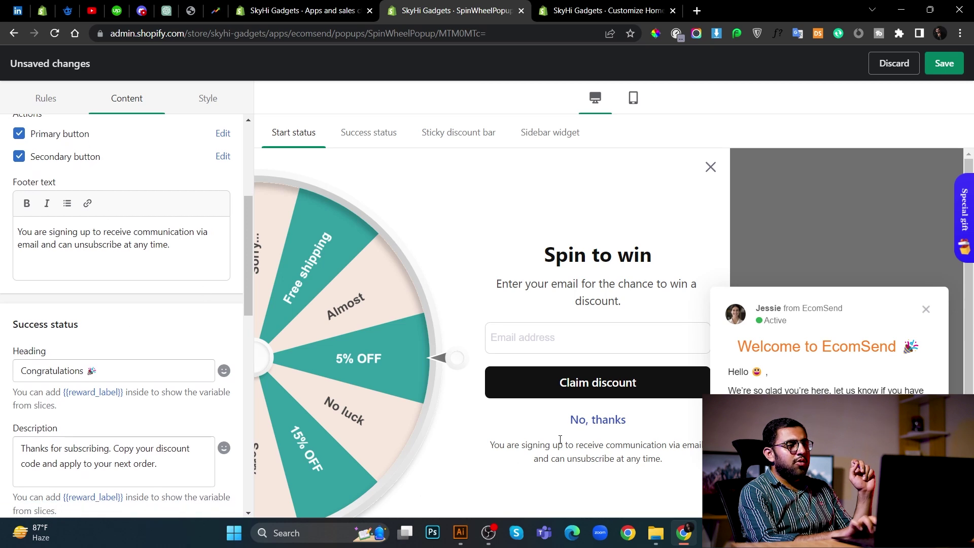
scroll(89, 337, "down", 2)
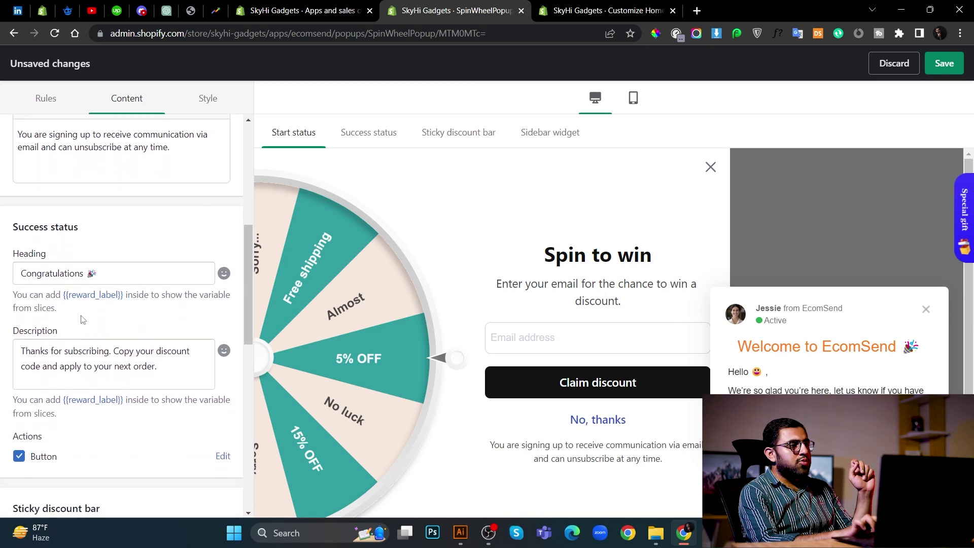
left_click(350, 132)
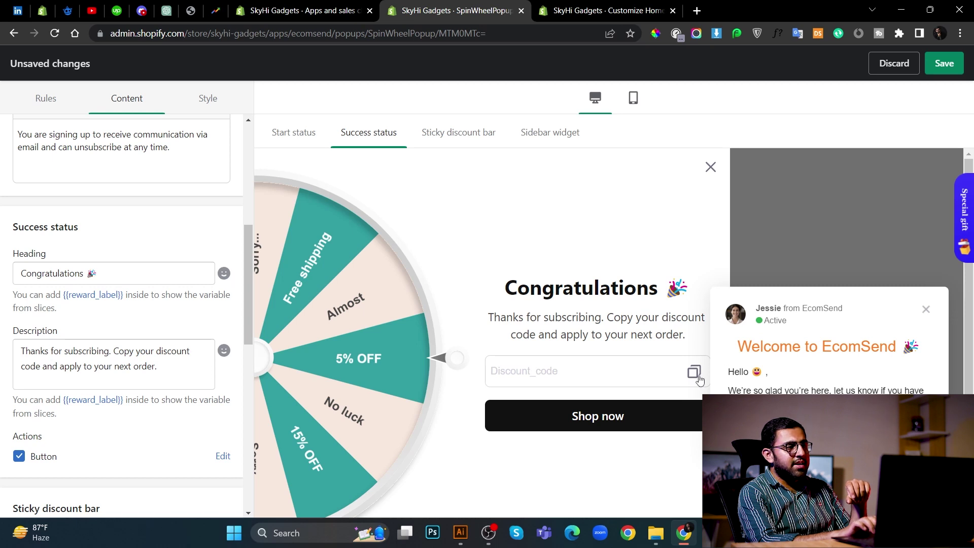
scroll(203, 260, "down", 5)
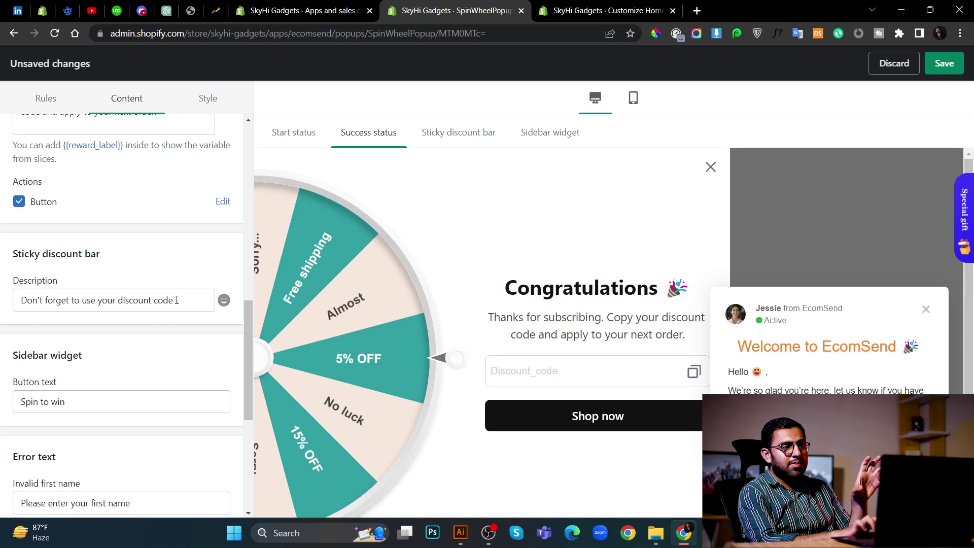
scroll(176, 299, "down", 6)
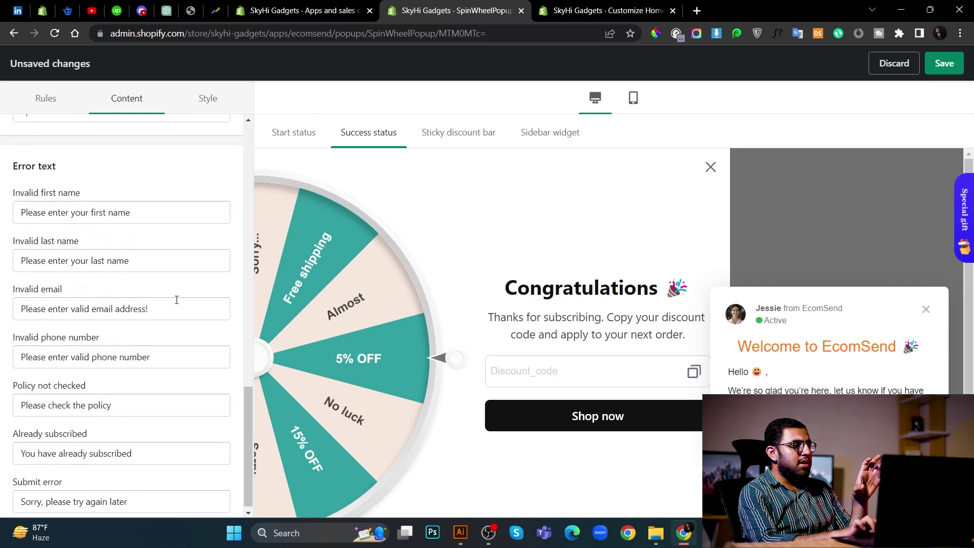
scroll(126, 405, "up", 5)
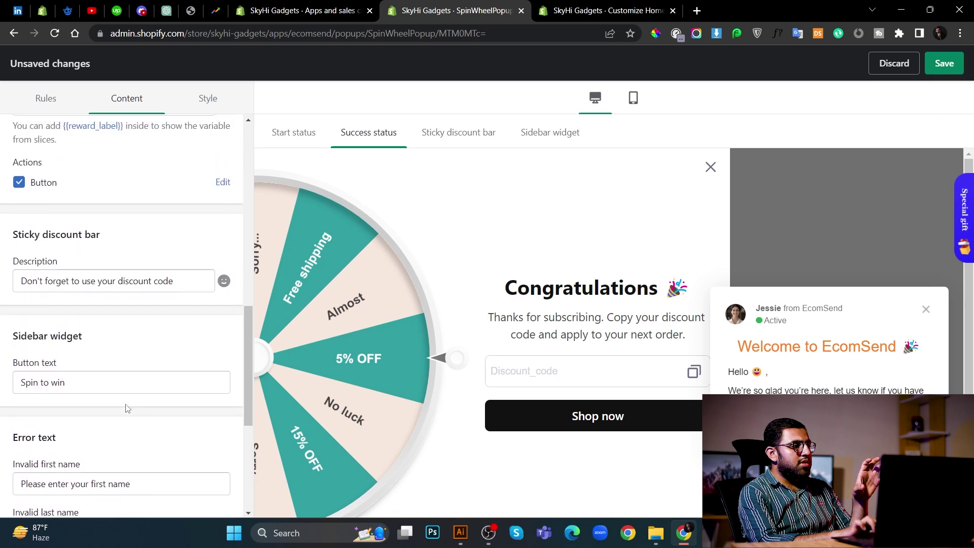
scroll(127, 409, "up", 10)
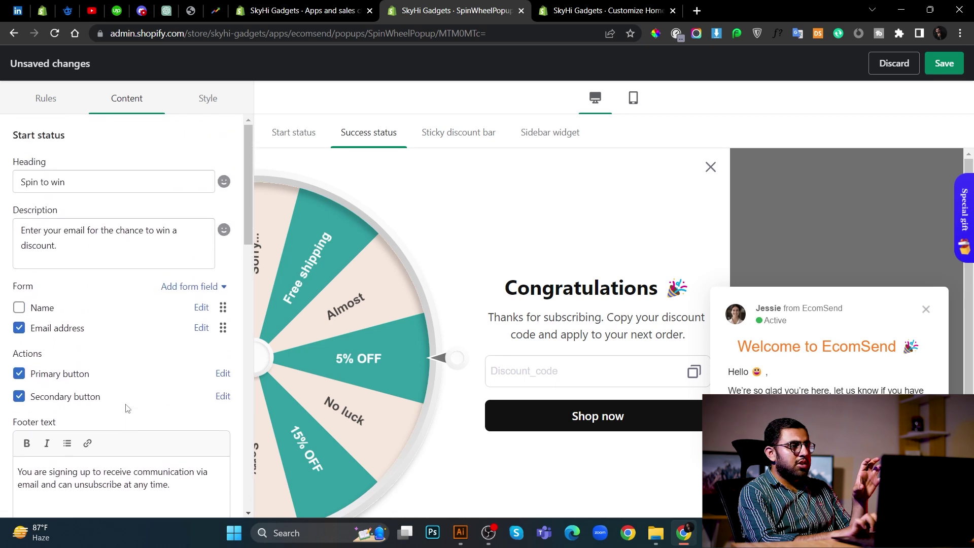
- Upload the womens-health logo PNG as the popup's Logo in the Style settings
left_click(208, 104)
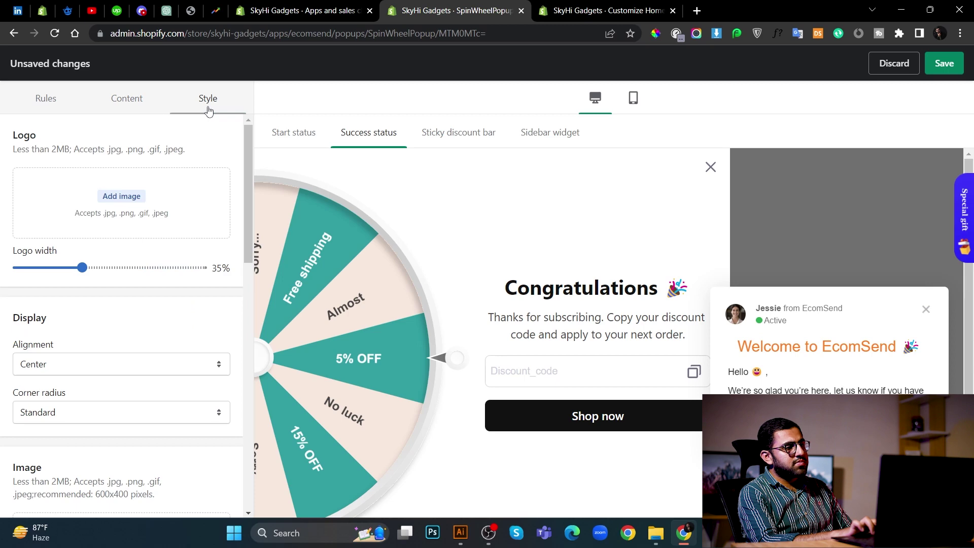
left_click(141, 199)
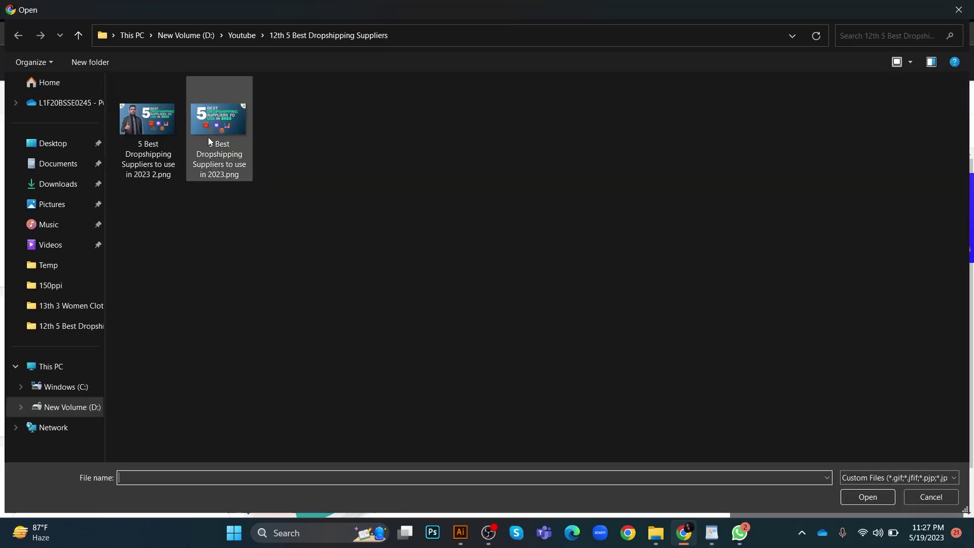
scroll(423, 358, "down", 15)
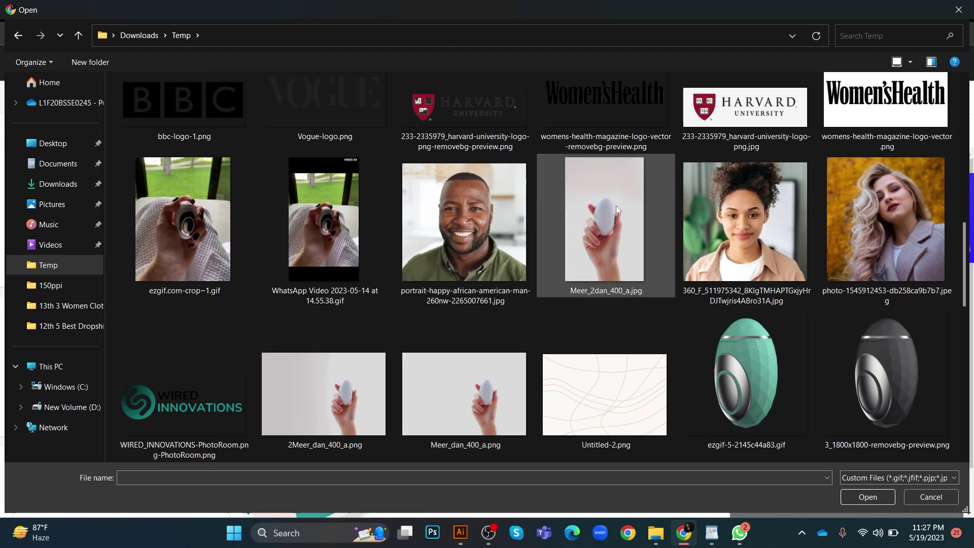
double_click(580, 115)
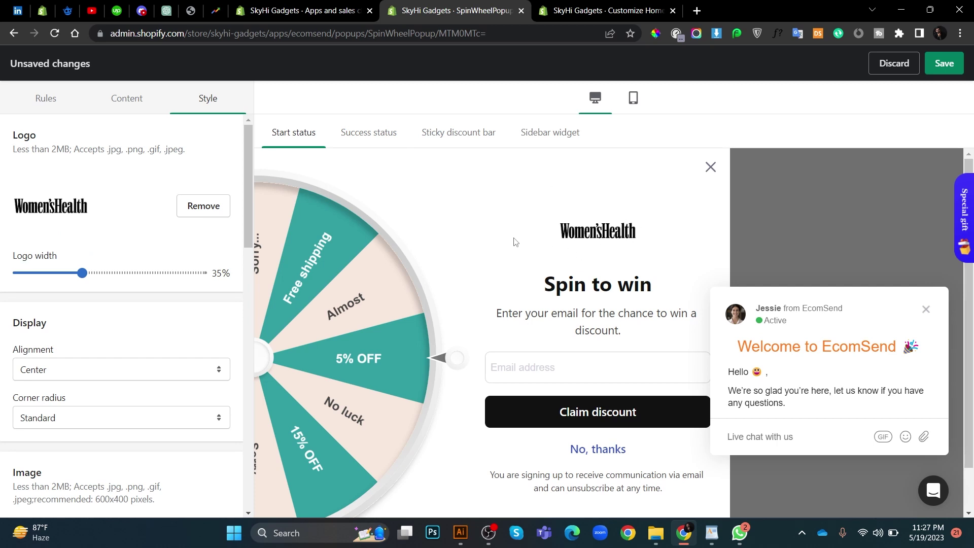
scroll(178, 298, "down", 2)
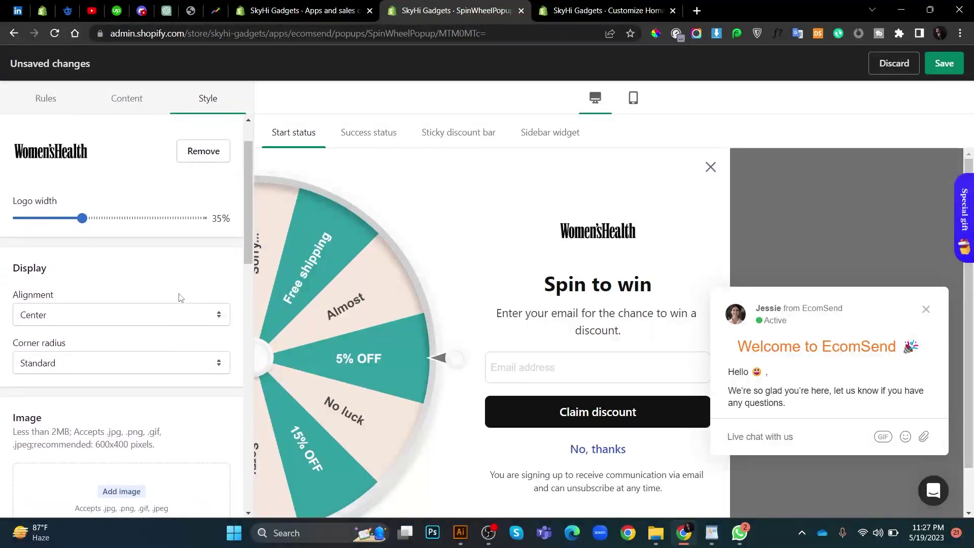
- Colour the wheel's 5% OFF slice (Background 1) purple, #A130A0
scroll(179, 298, "down", 4)
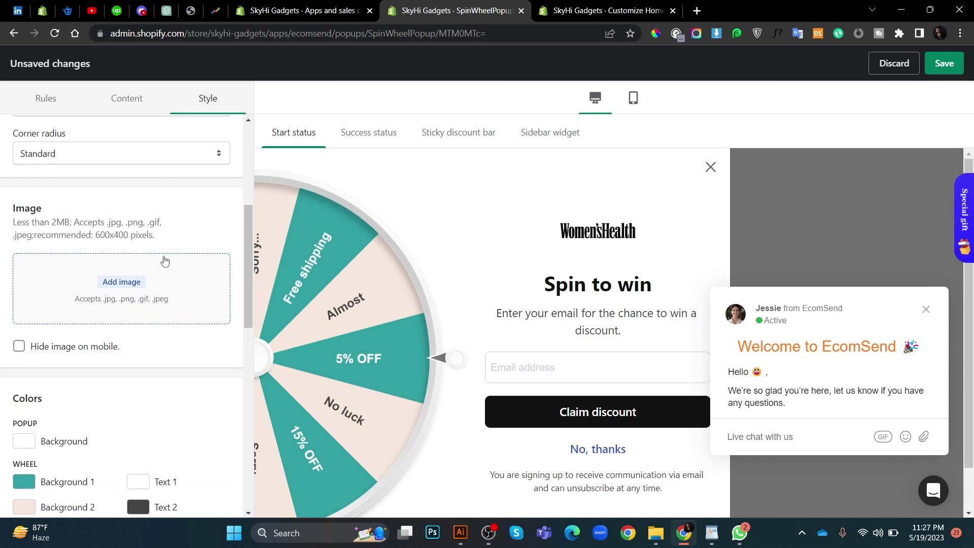
scroll(96, 319, "down", 3)
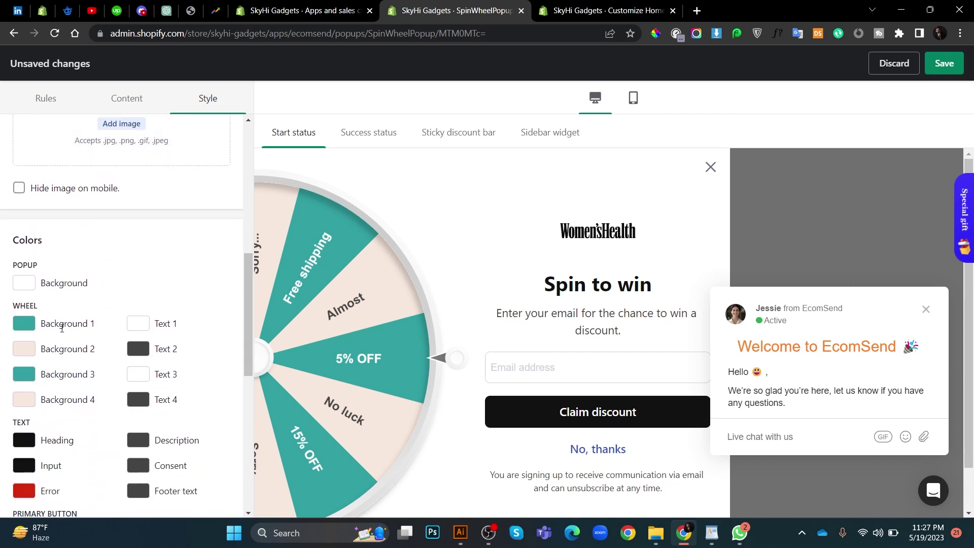
scroll(53, 326, "down", 1)
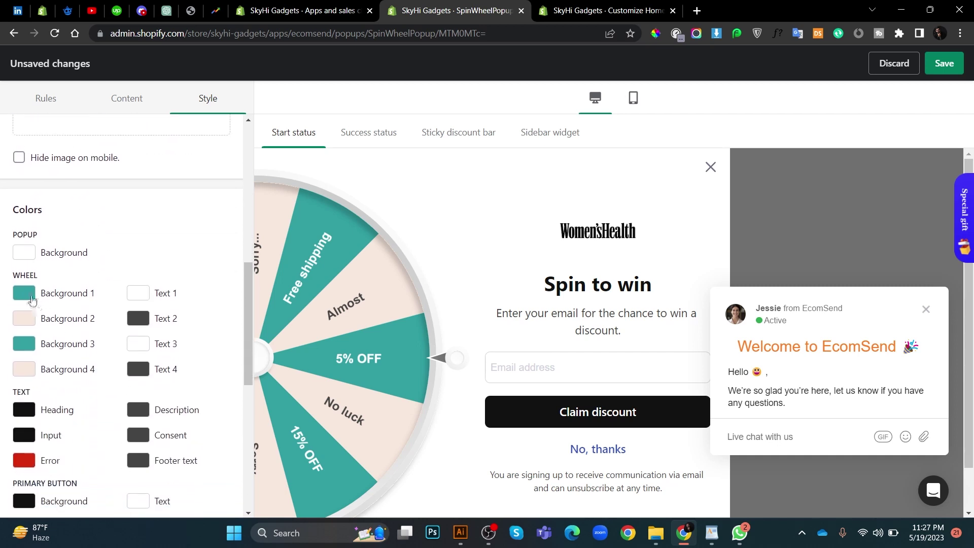
left_click(32, 300)
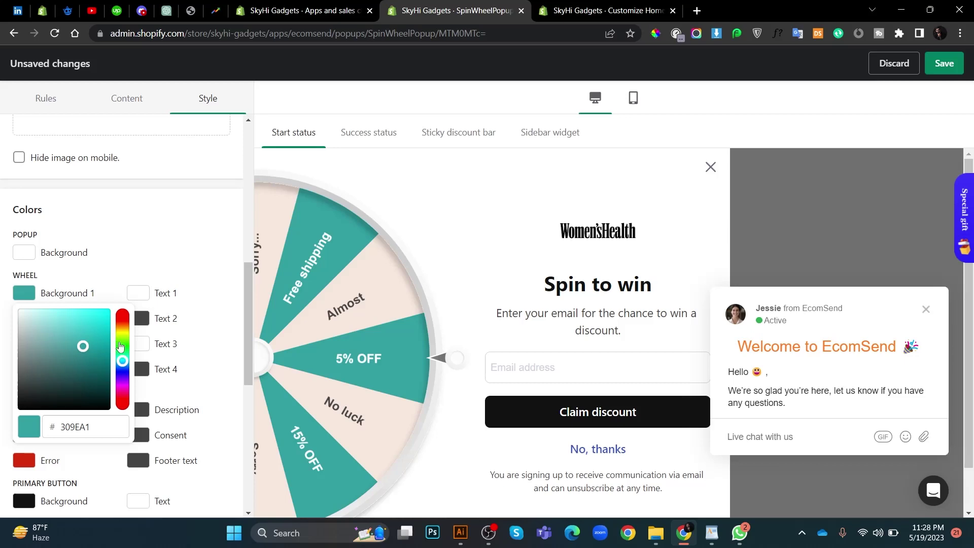
left_click(122, 346)
left_click_drag(122, 346, 125, 331)
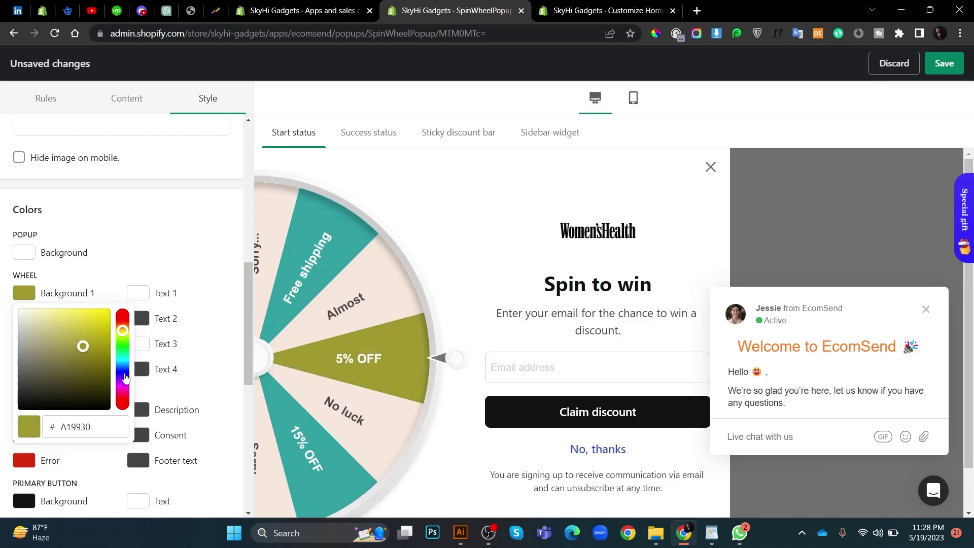
left_click(122, 389)
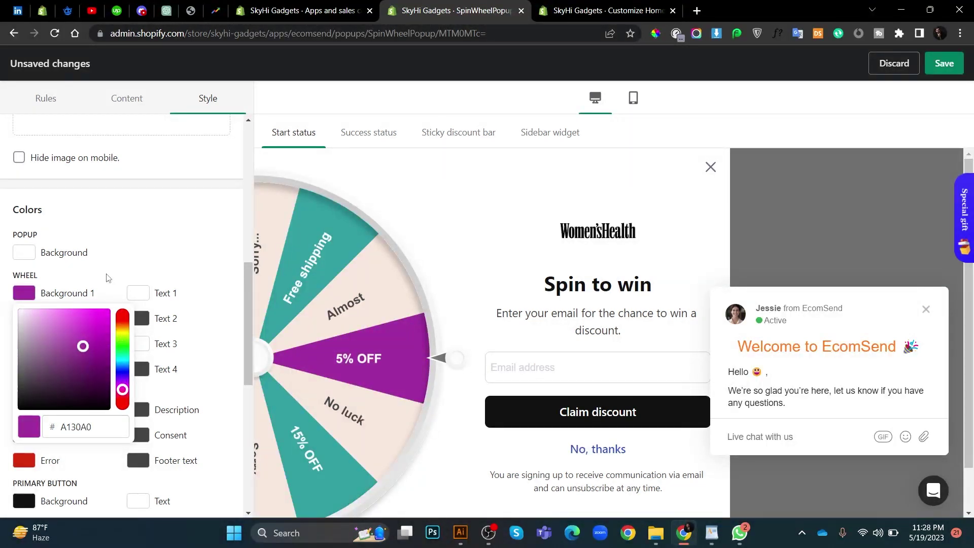
left_click(108, 277)
- Set wheel Background 3 slices to teal-green #30A191
left_click(26, 347)
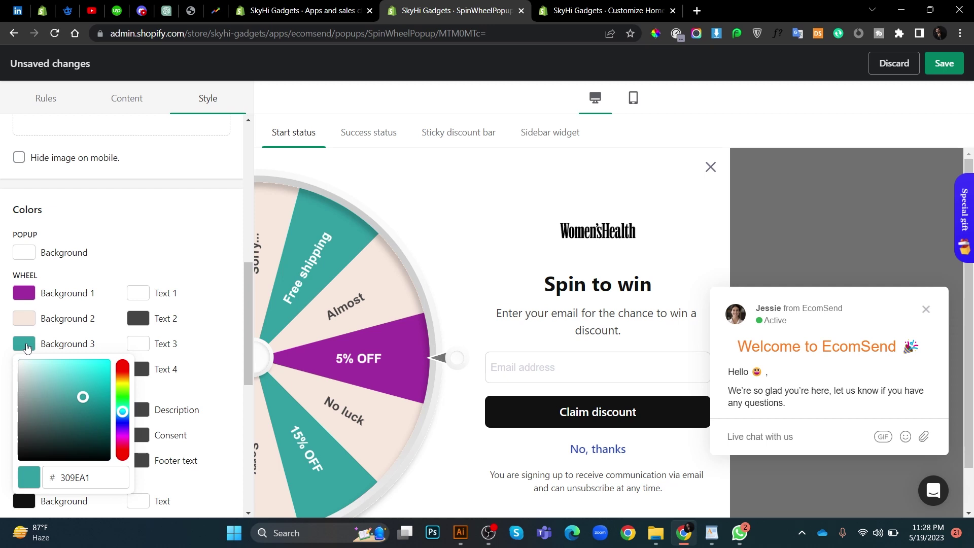
left_click(124, 387)
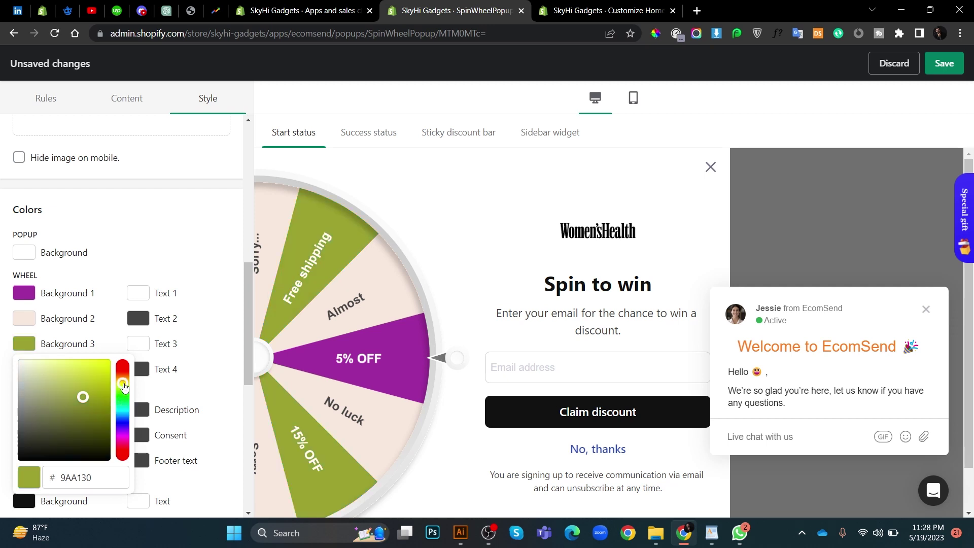
left_click(155, 239)
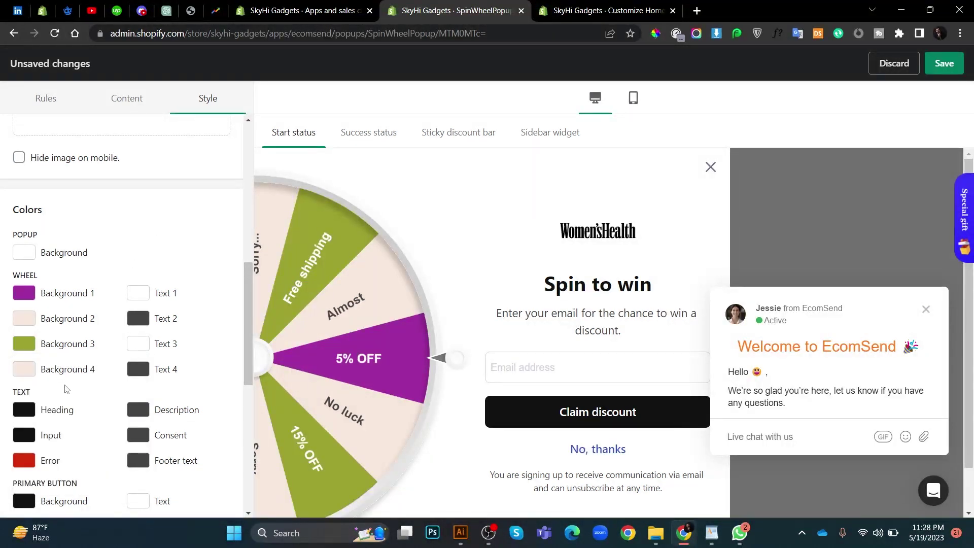
left_click(24, 348)
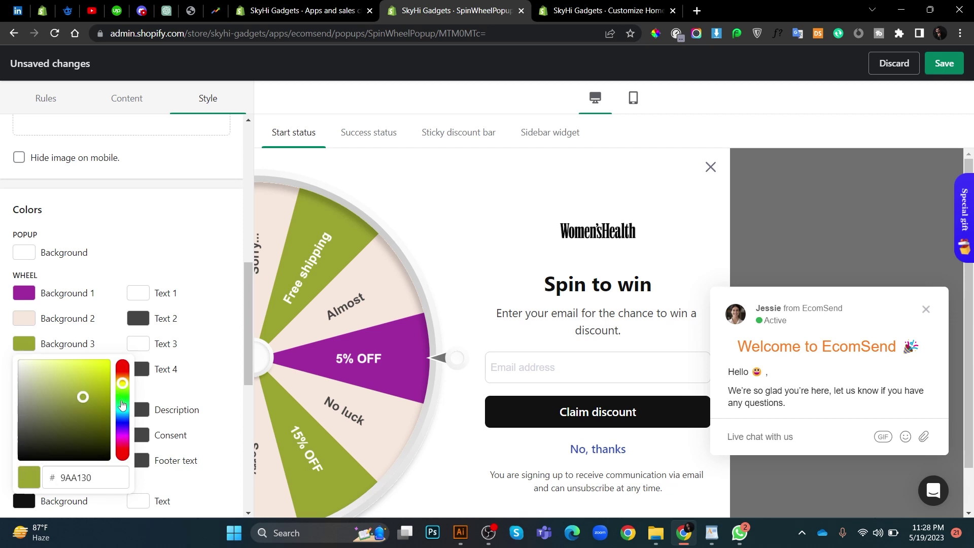
left_click(122, 409)
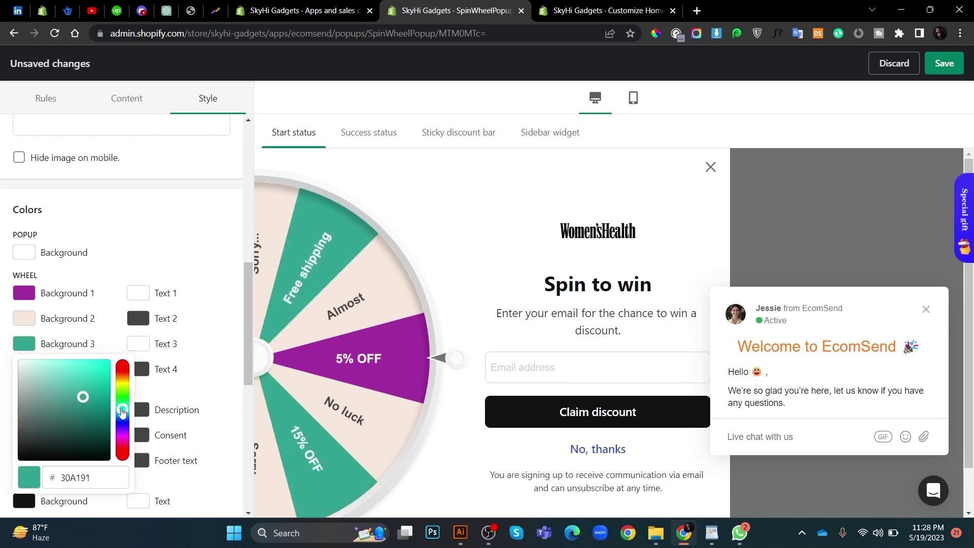
left_click(2, 239)
- Make the No, thanks secondary button text red and save the popup
scroll(135, 462, "down", 2)
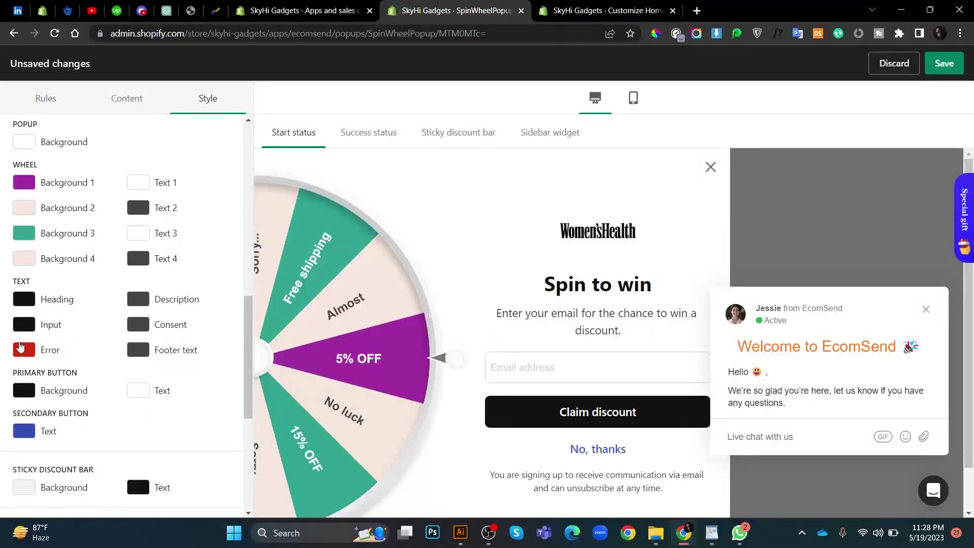
scroll(136, 462, "down", 2)
left_click(24, 340)
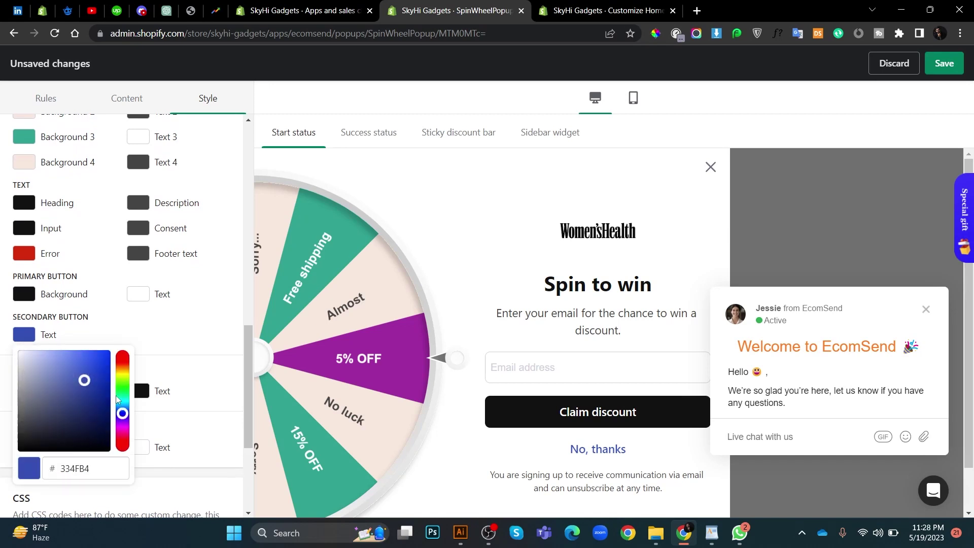
left_click_drag(122, 401, 126, 350)
left_click(129, 342)
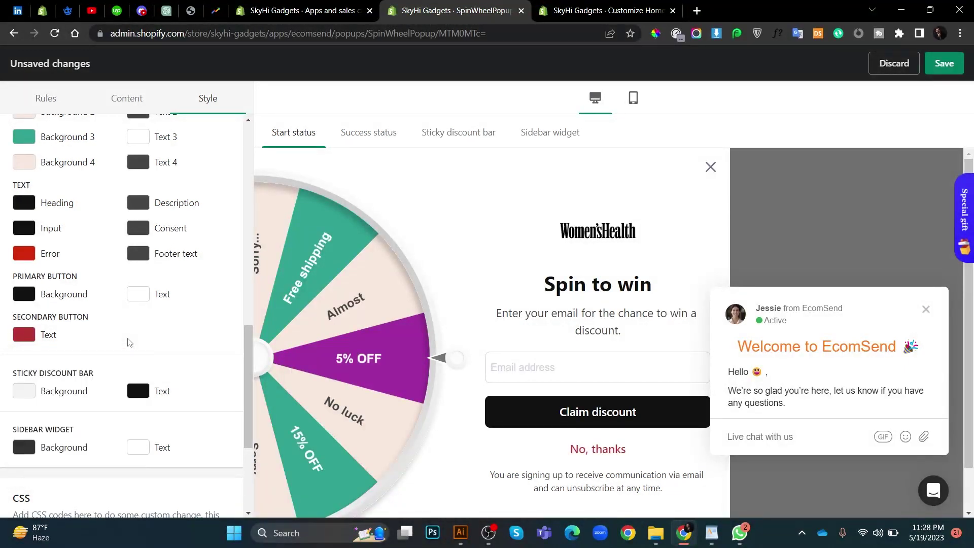
scroll(129, 343, "down", 4)
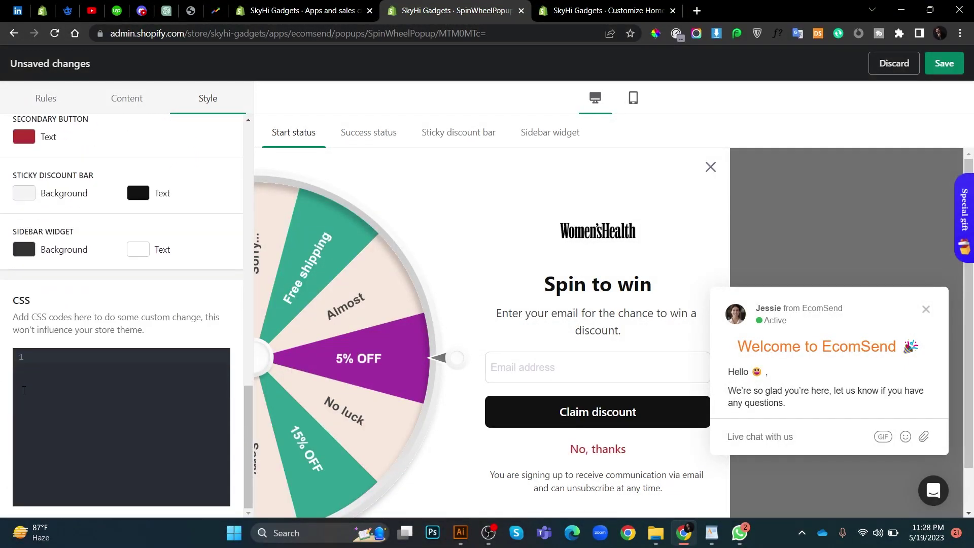
left_click(946, 72)
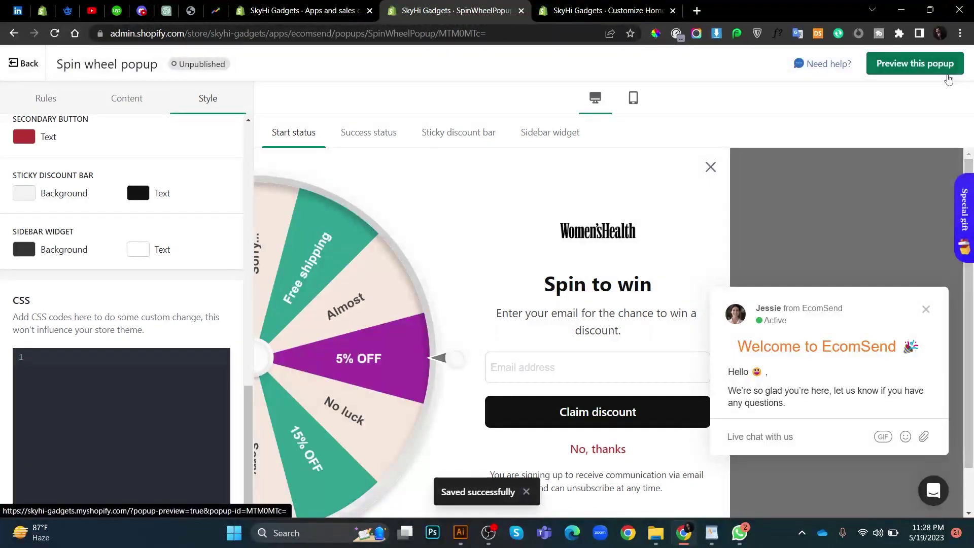
- Preview the spin-wheel popup on the live storefront
left_click(929, 72)
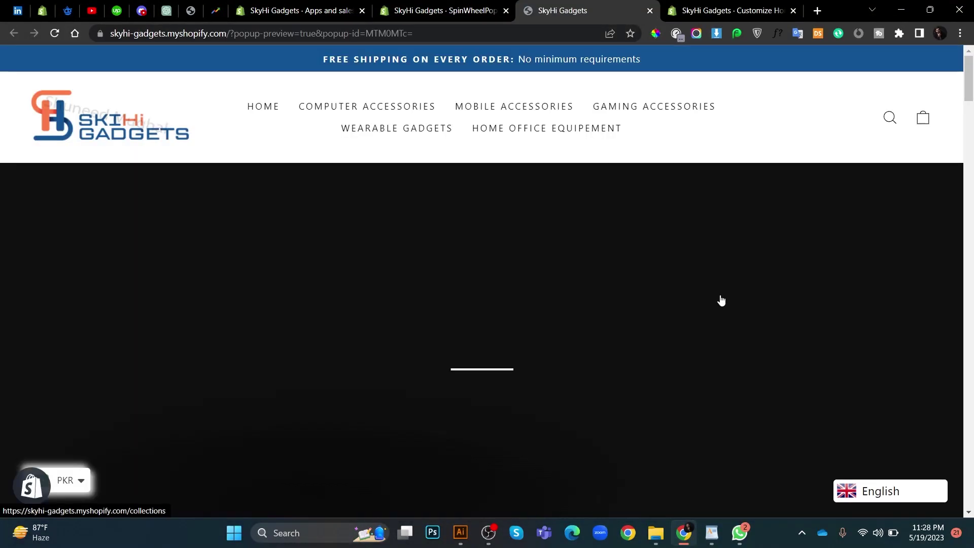
scroll(722, 300, "down", 10)
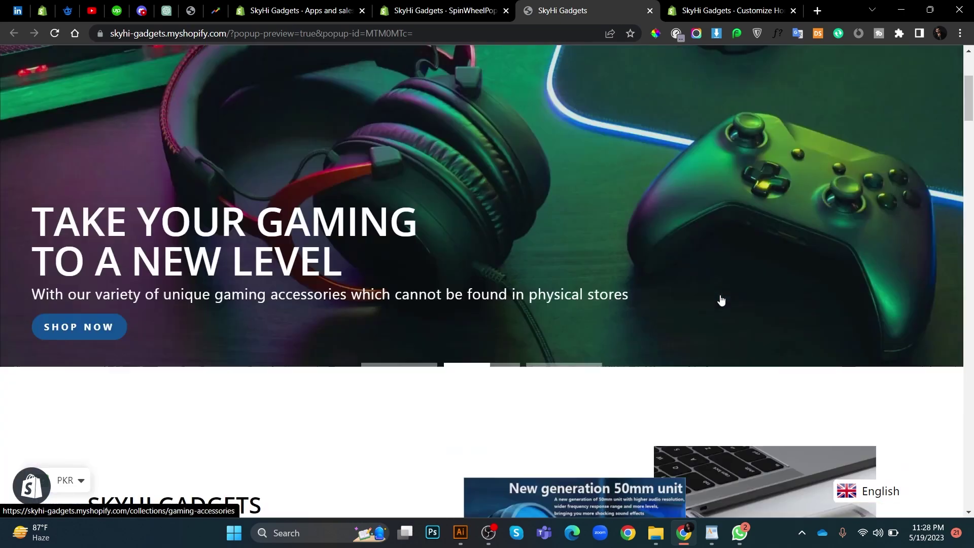
scroll(722, 300, "down", 3)
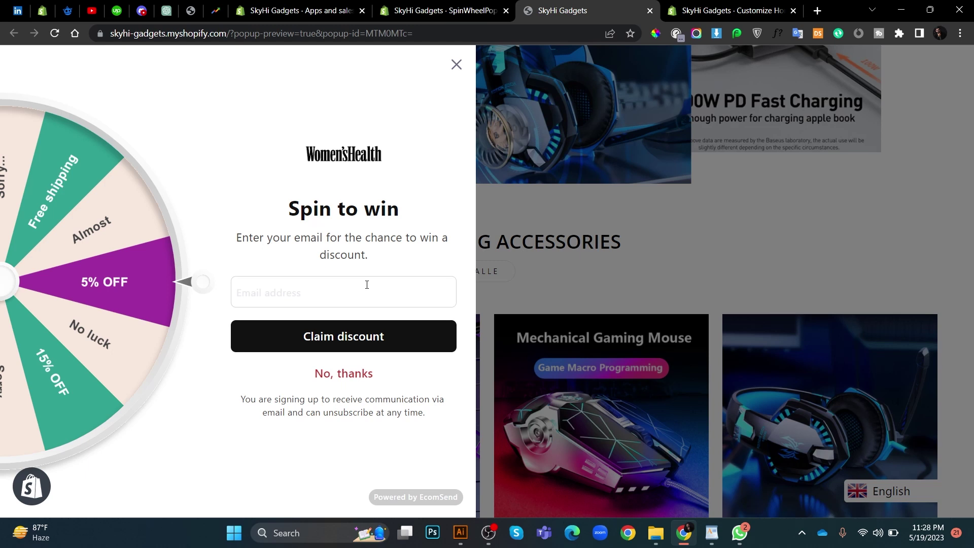
- Enter an email address, claim the discount to spin 5% OFF, and select the revealed code
left_click(327, 294)
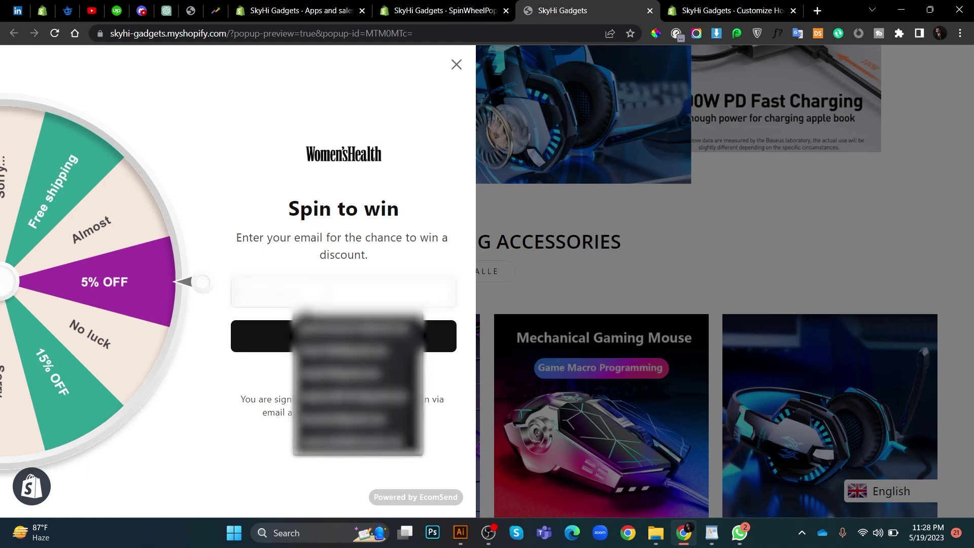
left_click(358, 374)
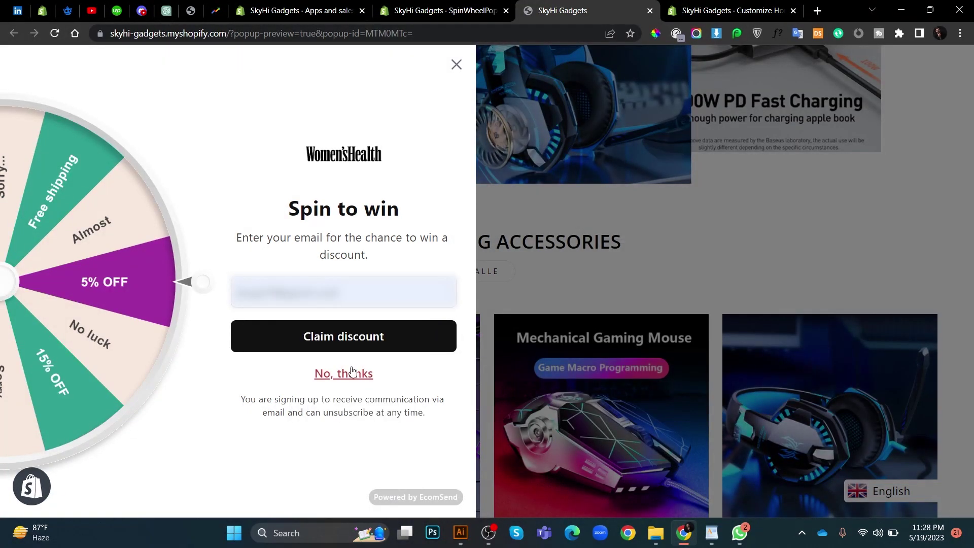
left_click(335, 339)
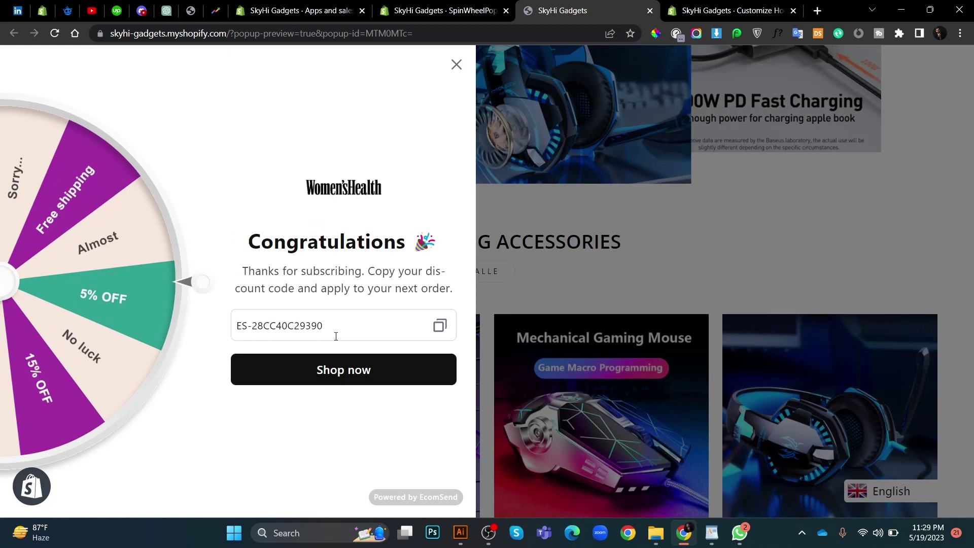
double_click(312, 327)
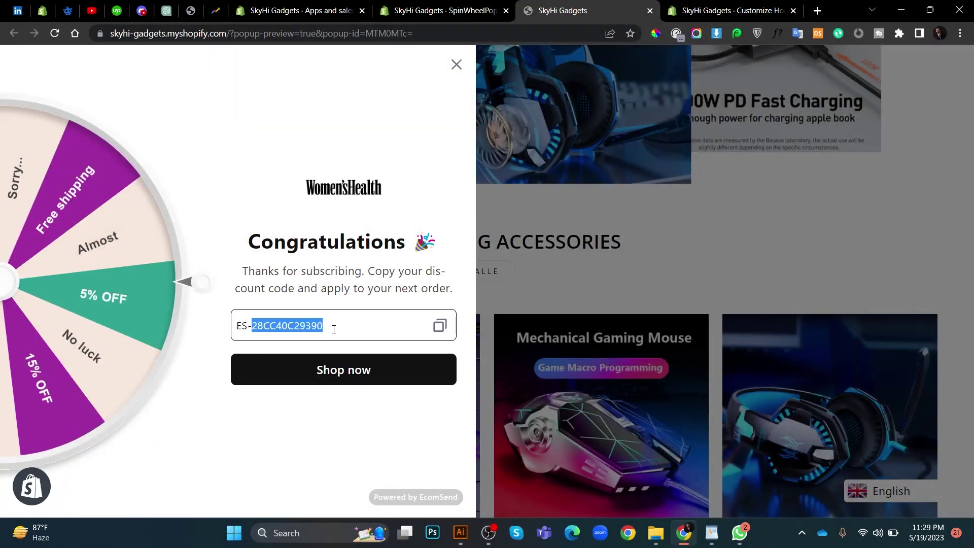